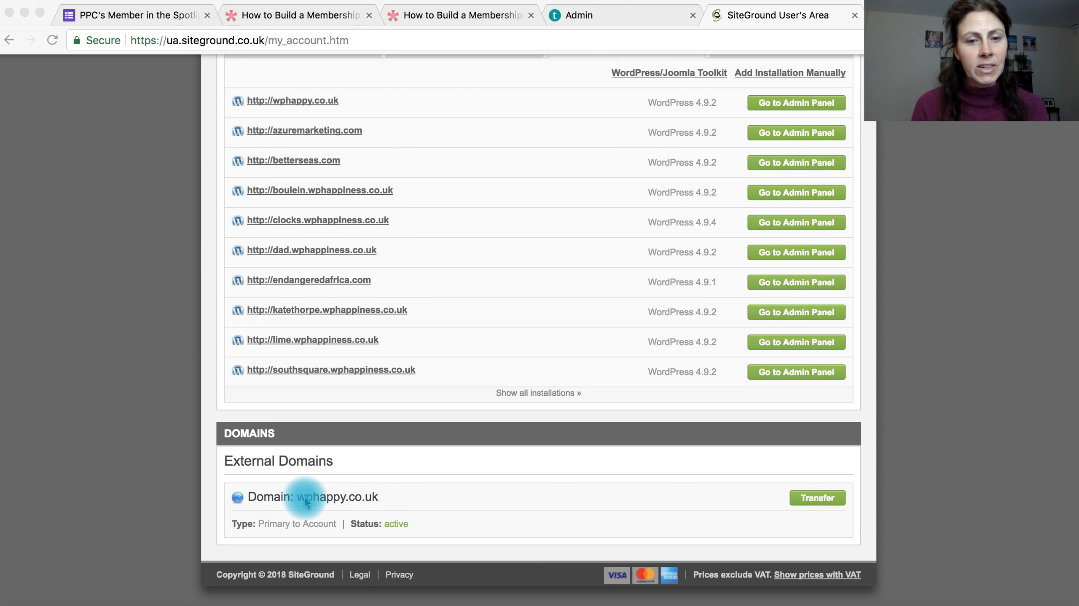
Step: Open the cPanel of the wphappy.co.uk hosting account
scroll(350, 378, up, 5)
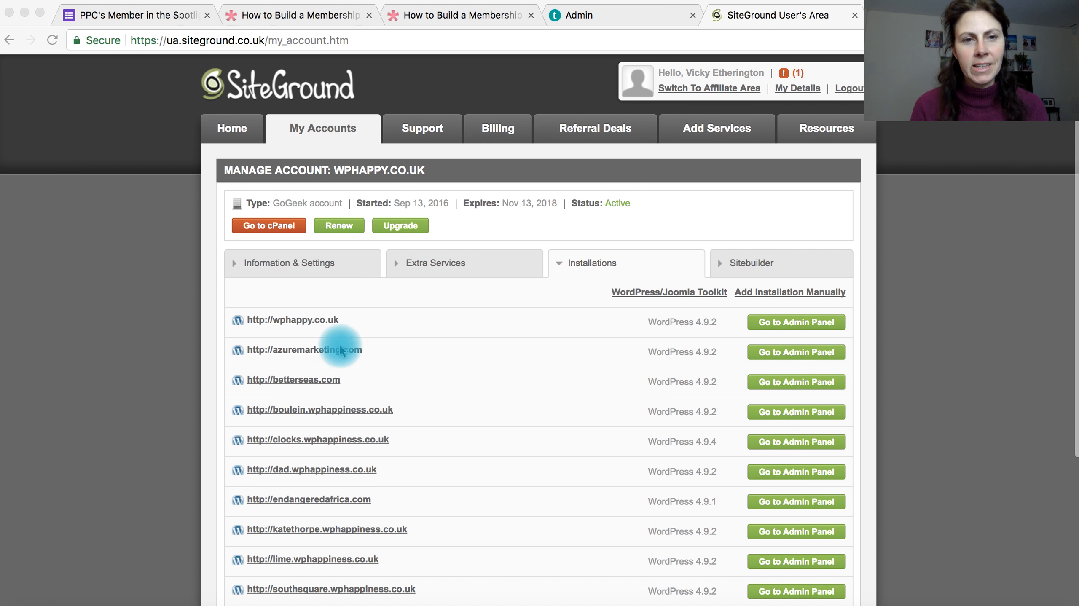
click(262, 229)
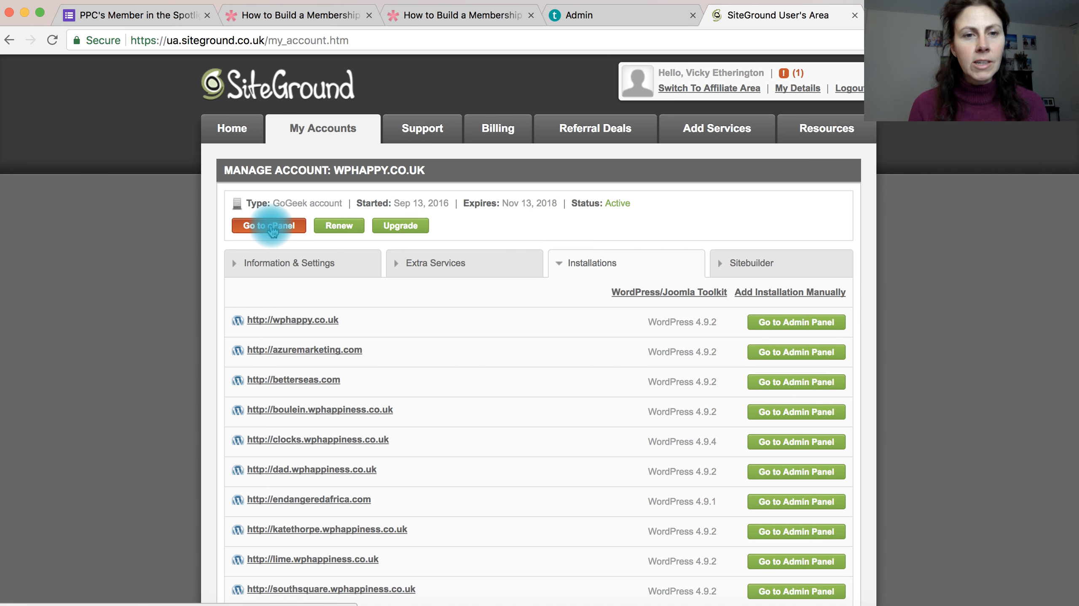
click(268, 229)
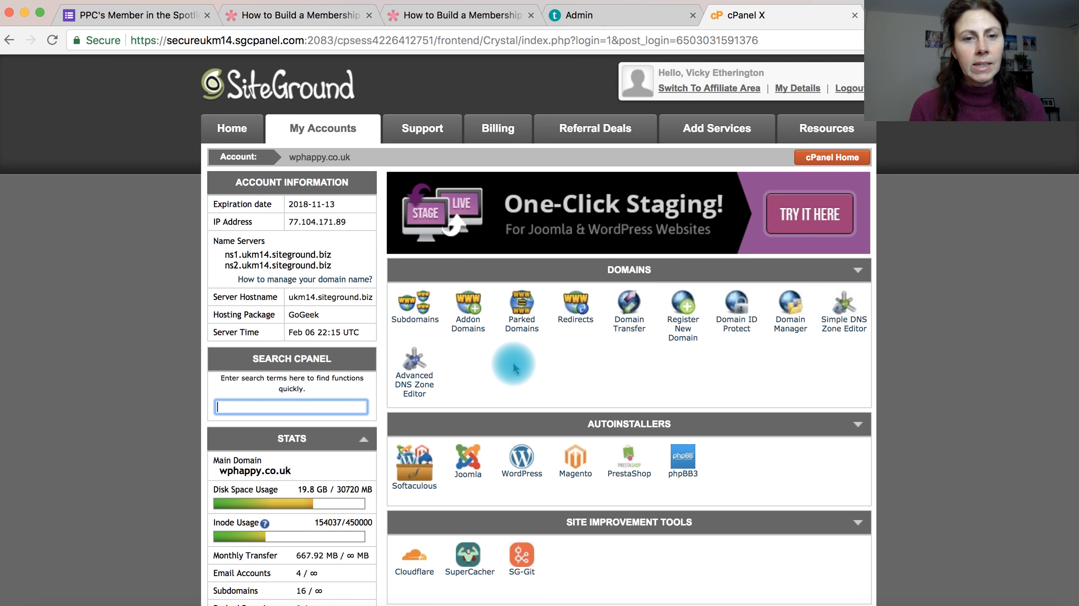
click(523, 462)
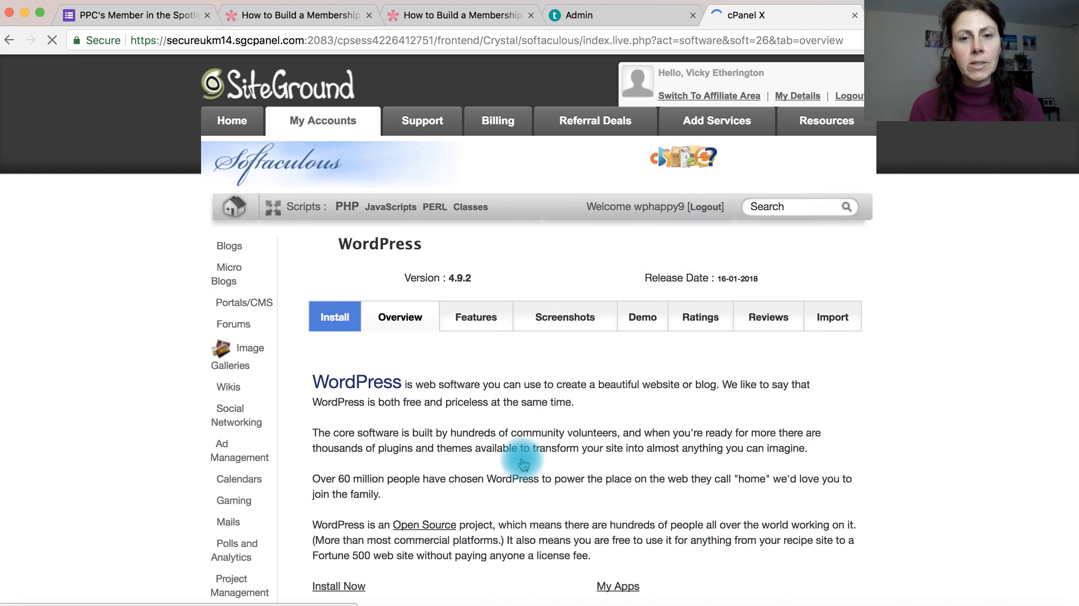
scroll(548, 446, down, 3)
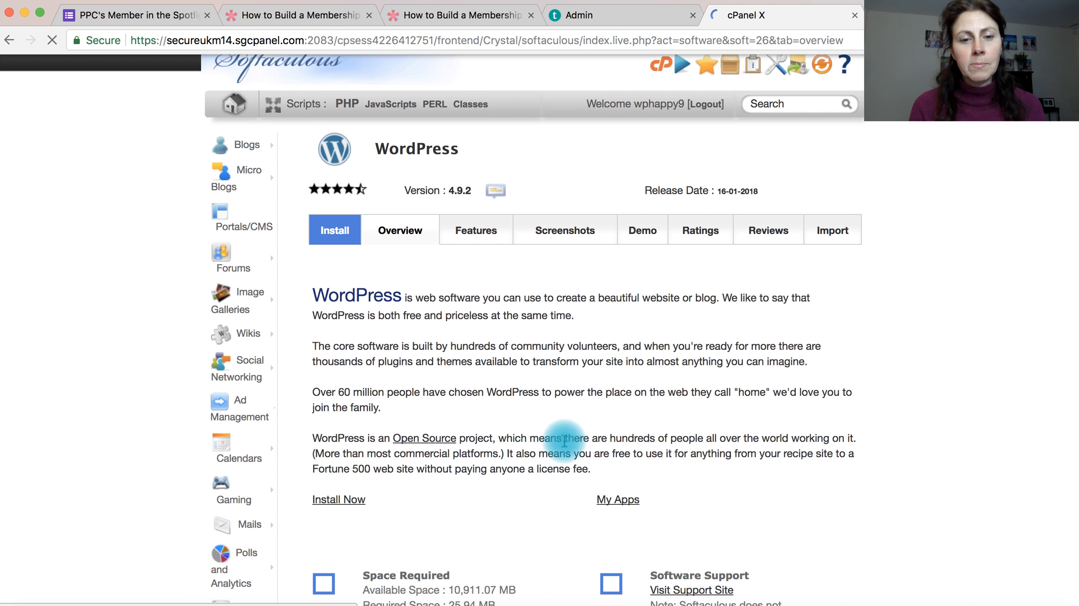
click(345, 503)
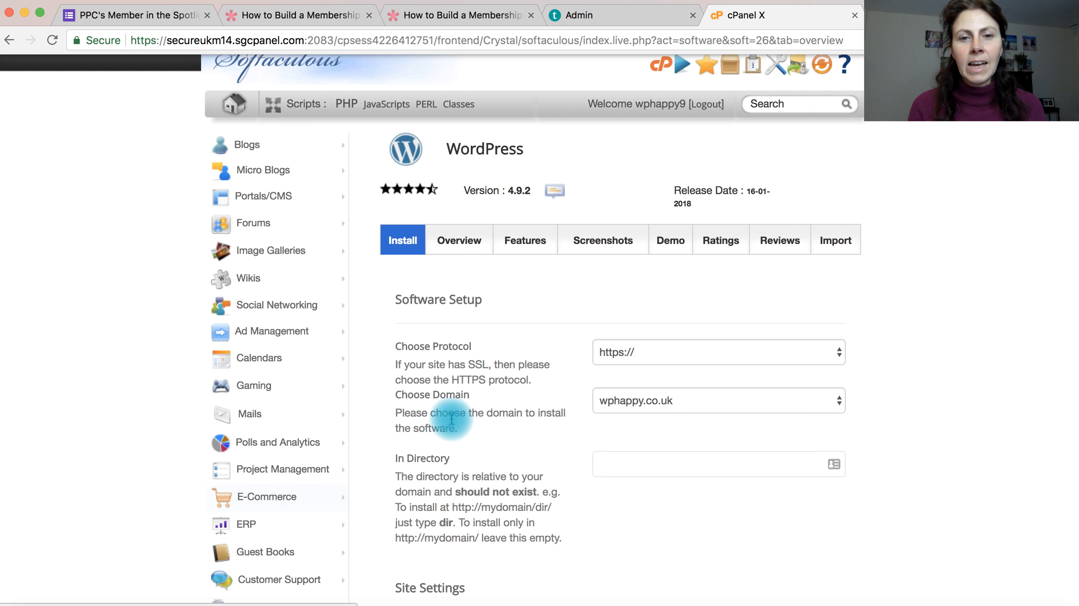
click(616, 352)
click(618, 380)
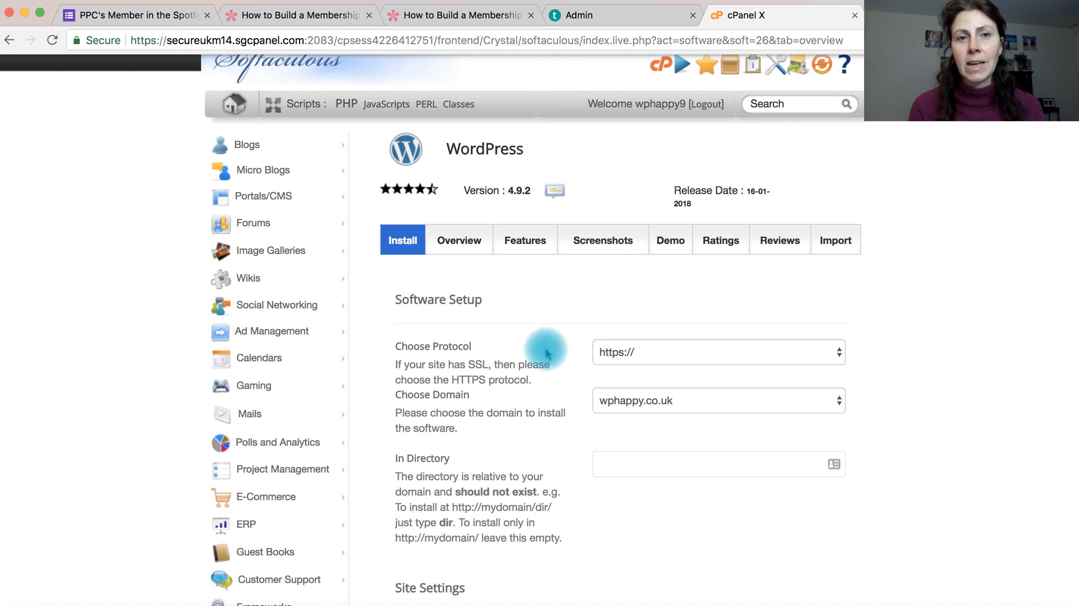
scroll(543, 346, up, 3)
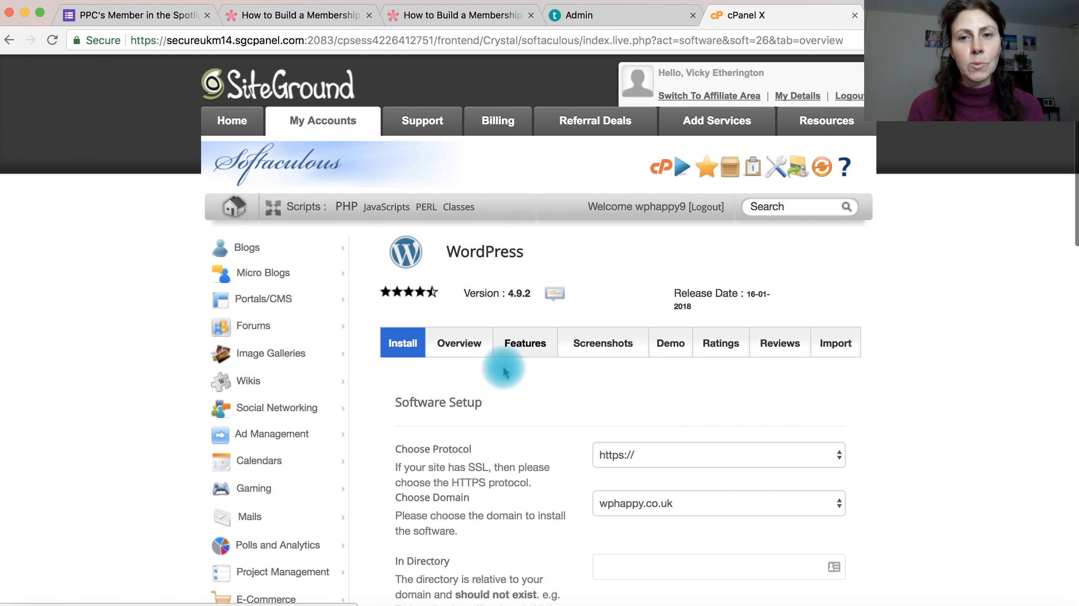
click(654, 172)
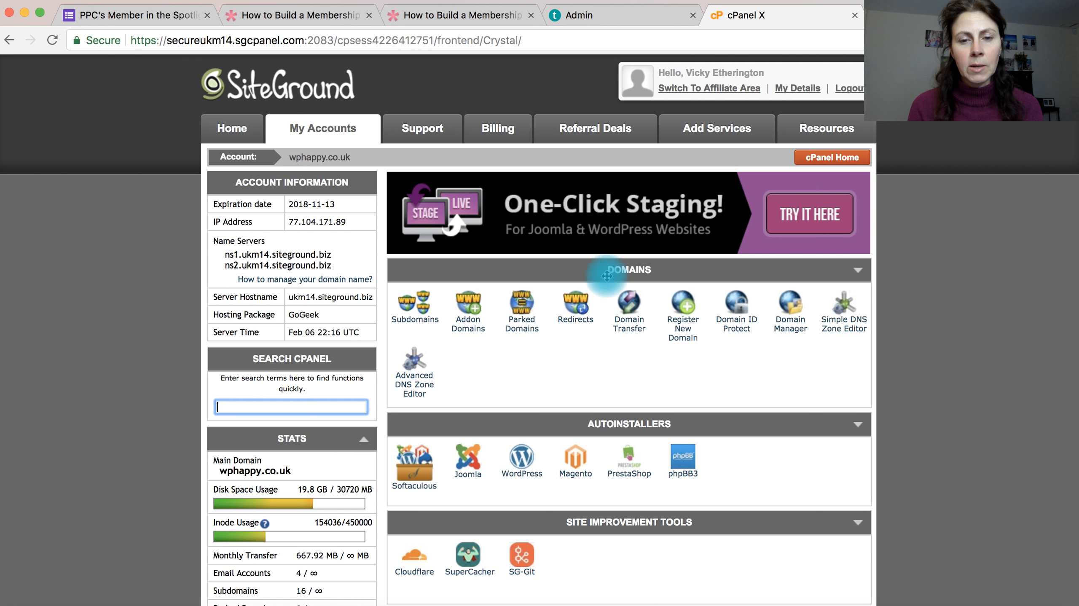
Step: Open the Let's Encrypt tool among cPanel's security tools
scroll(594, 317, down, 7)
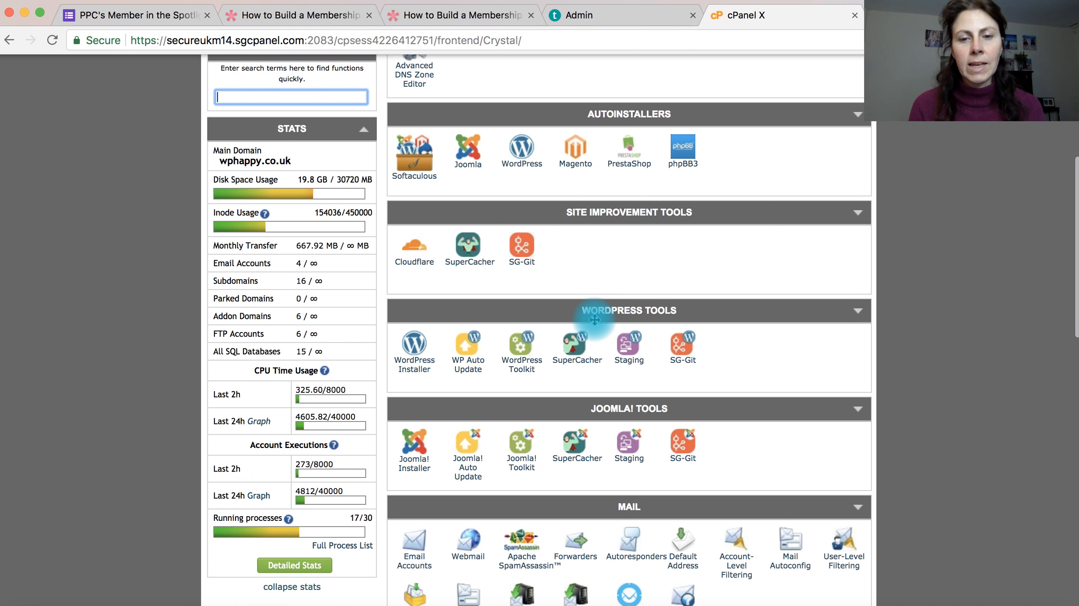
scroll(595, 319, down, 9)
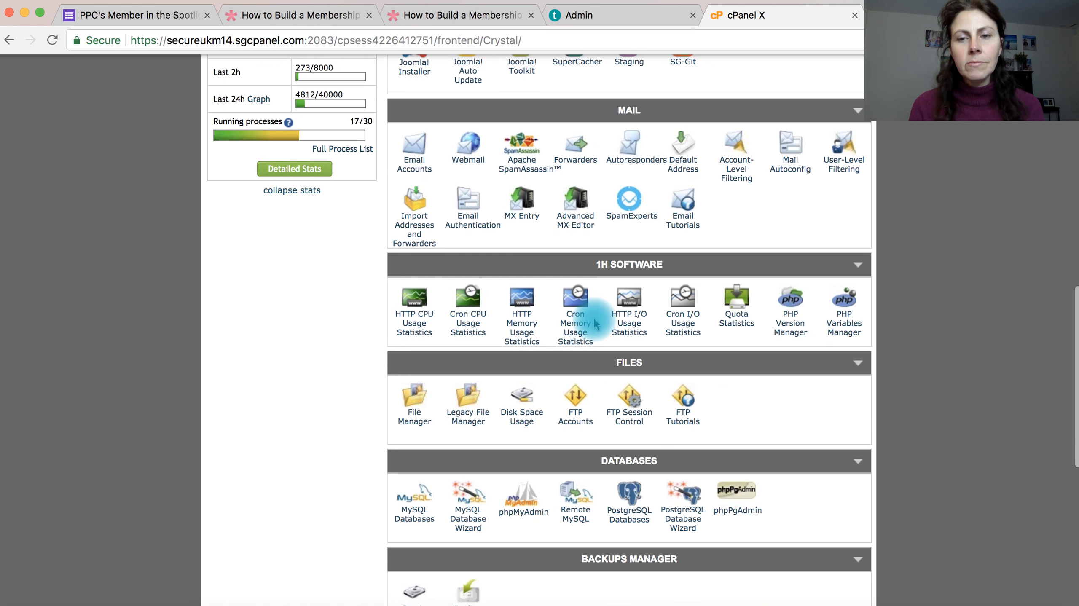
scroll(596, 324, down, 2)
scroll(595, 325, down, 7)
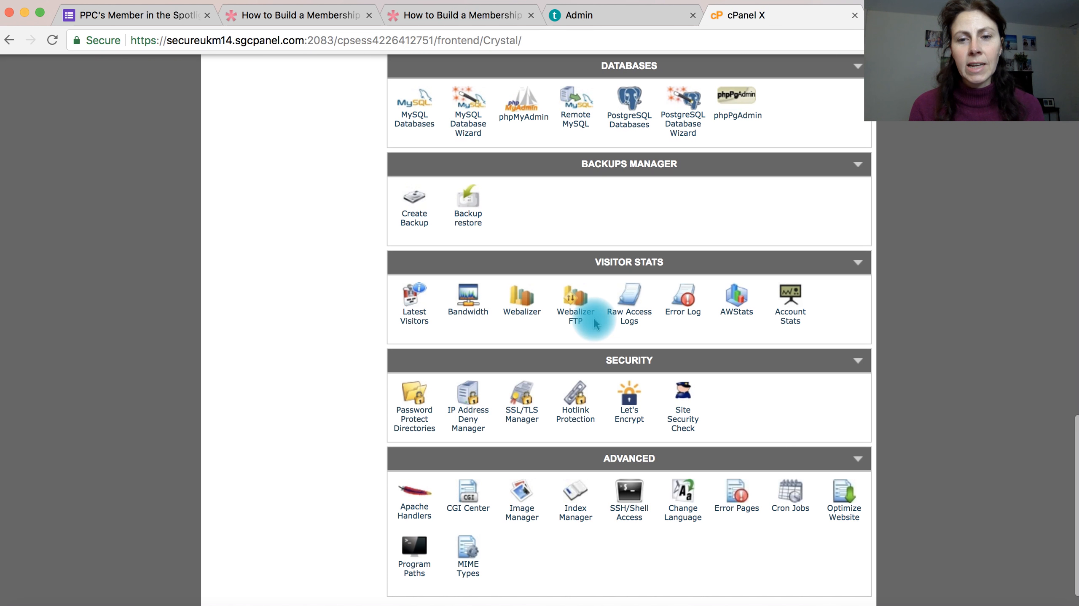
click(633, 421)
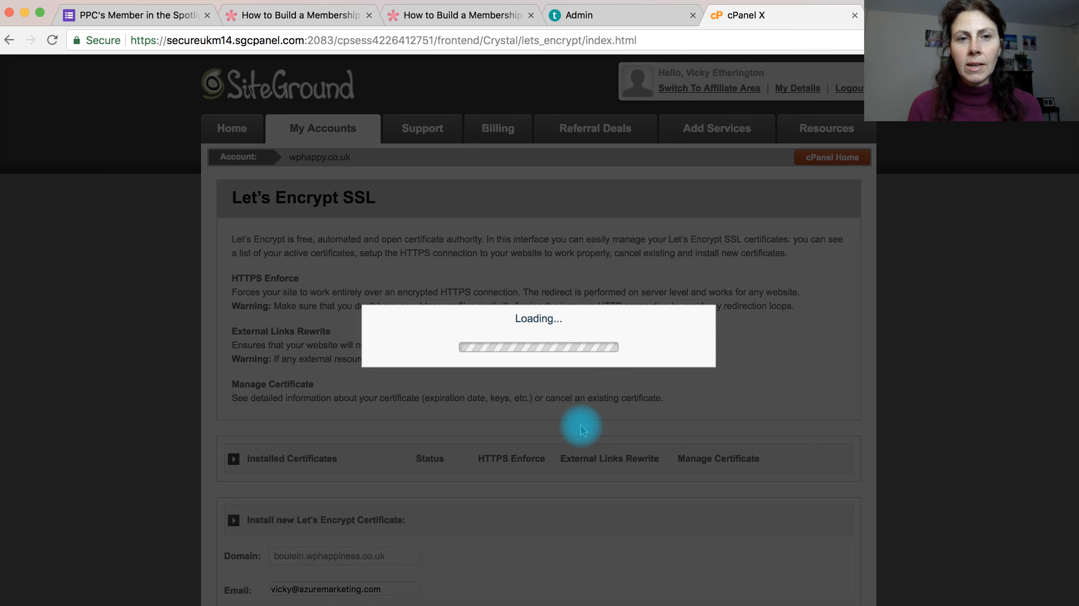
Step: Install a new Let's Encrypt certificate for the domain testing.wphappiness.co.uk and dismiss the confirmation
scroll(563, 433, down, 5)
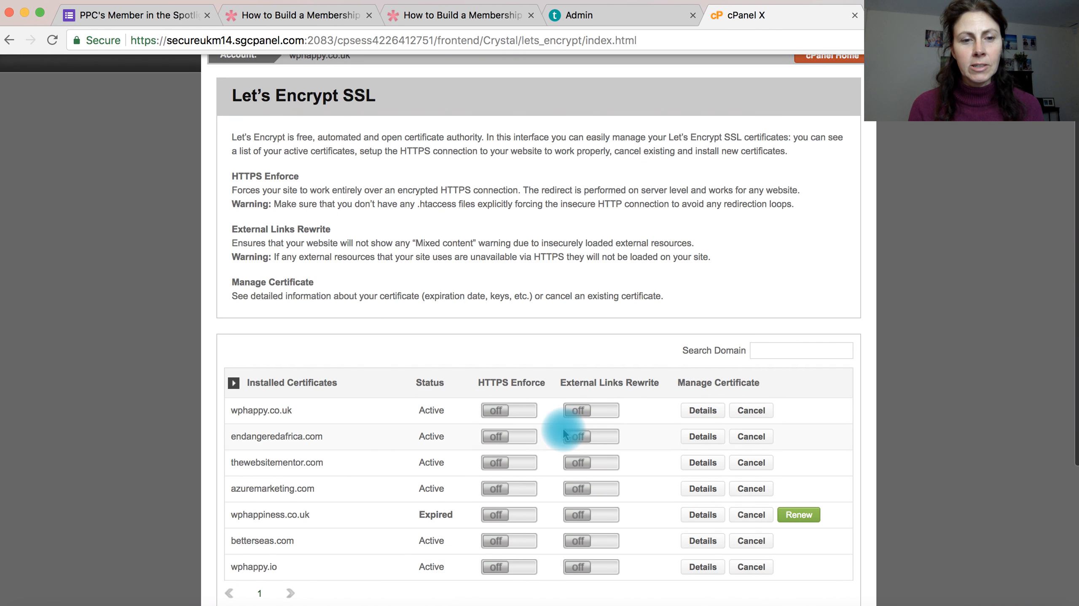
scroll(562, 427, down, 2)
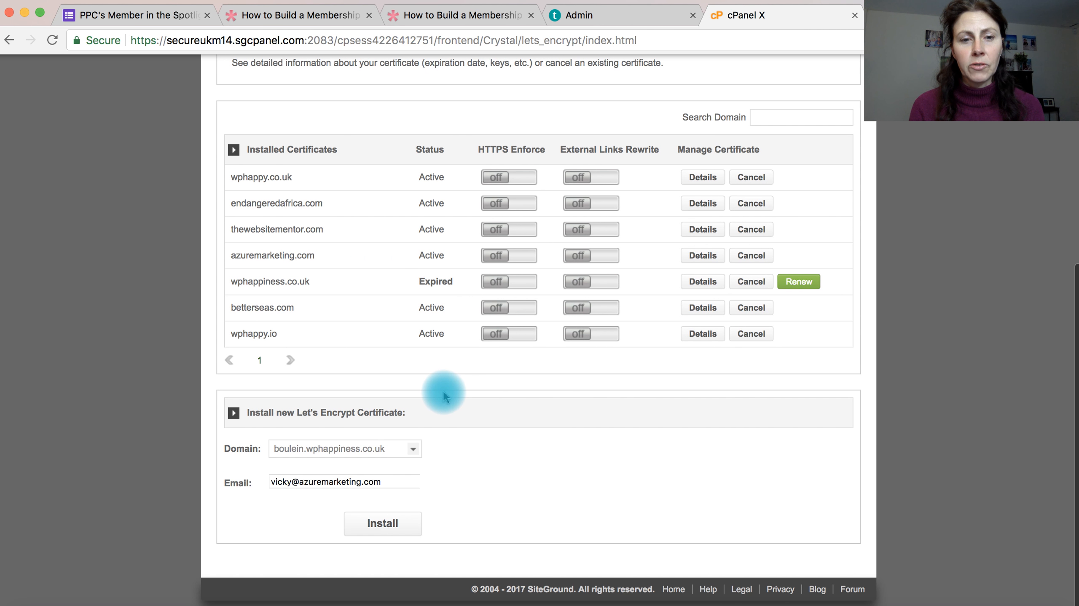
click(412, 449)
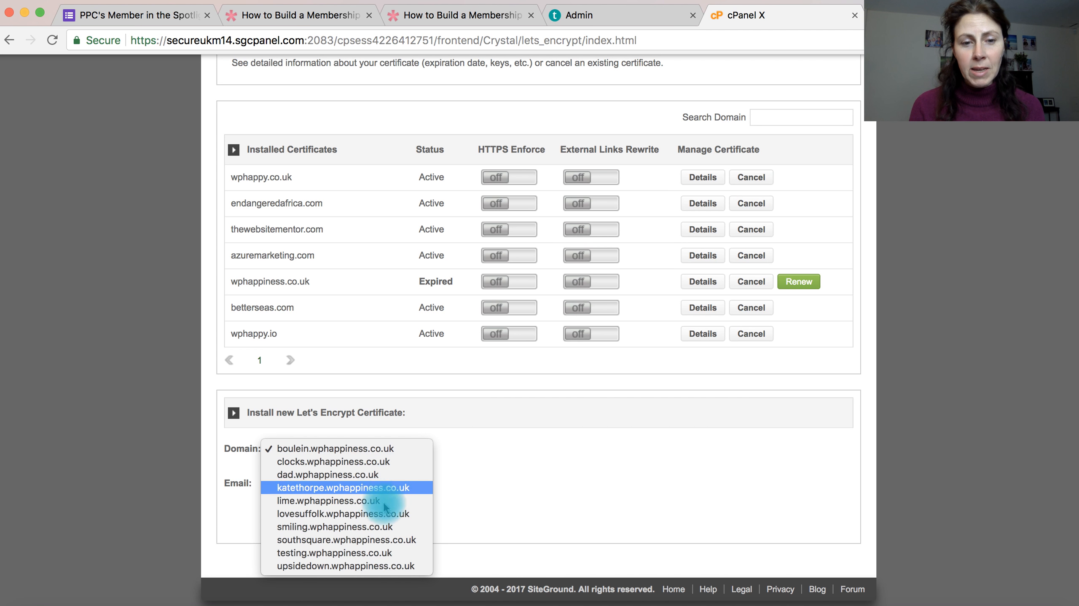
click(375, 558)
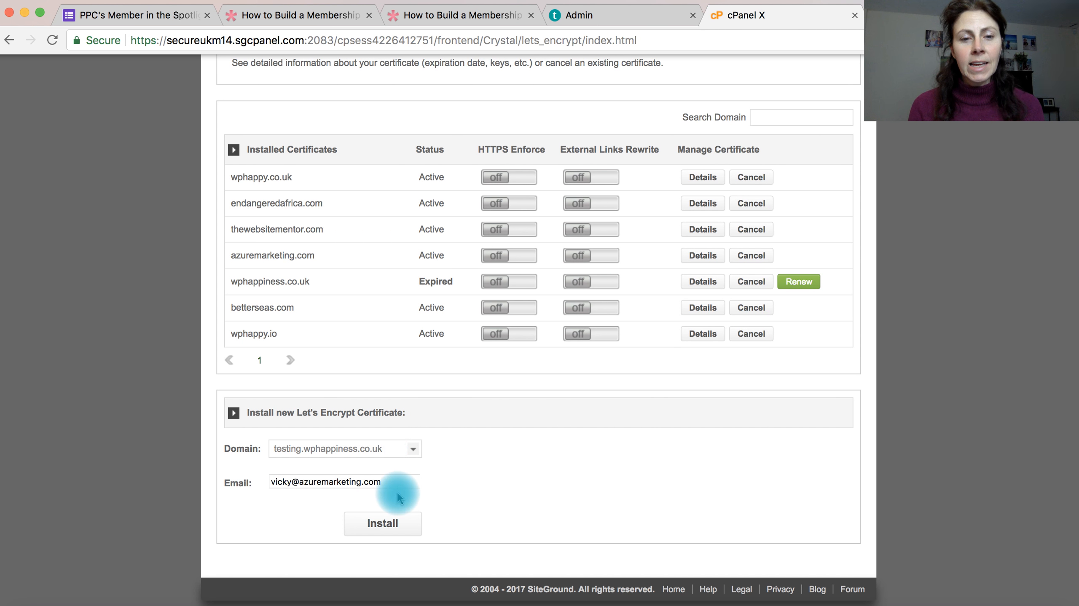
click(391, 526)
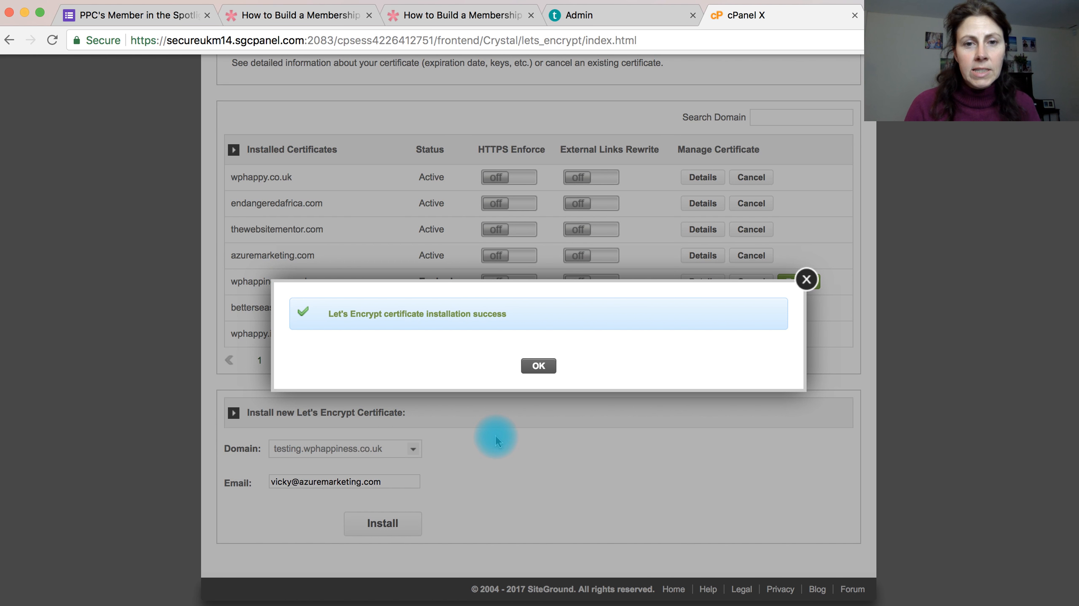
click(538, 365)
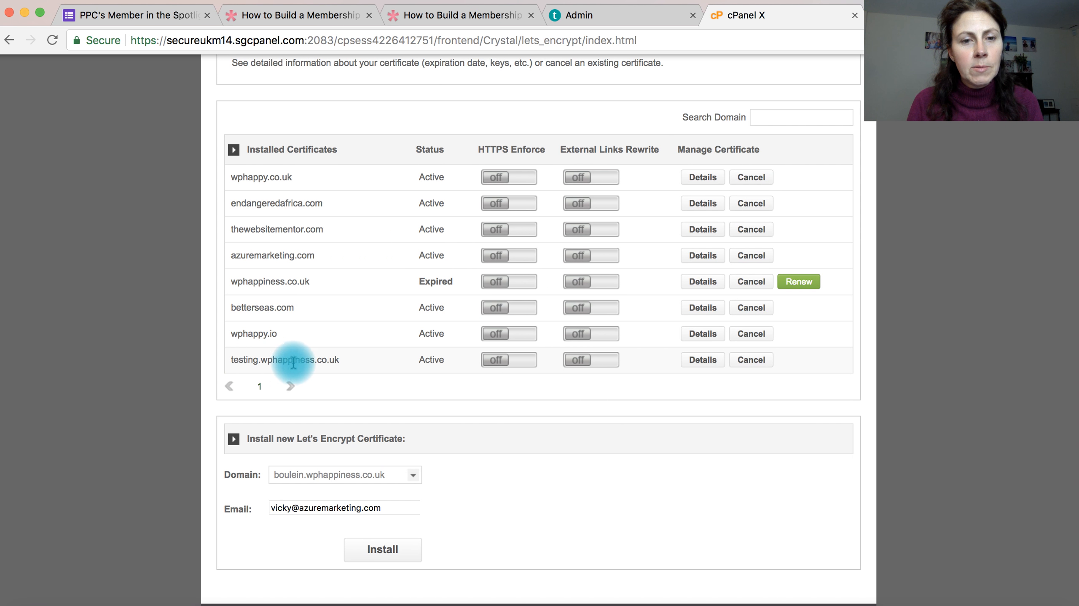
Step: Turn on HTTPS Enforce and External Links Rewrite for testing.wphappiness.co.uk
click(527, 361)
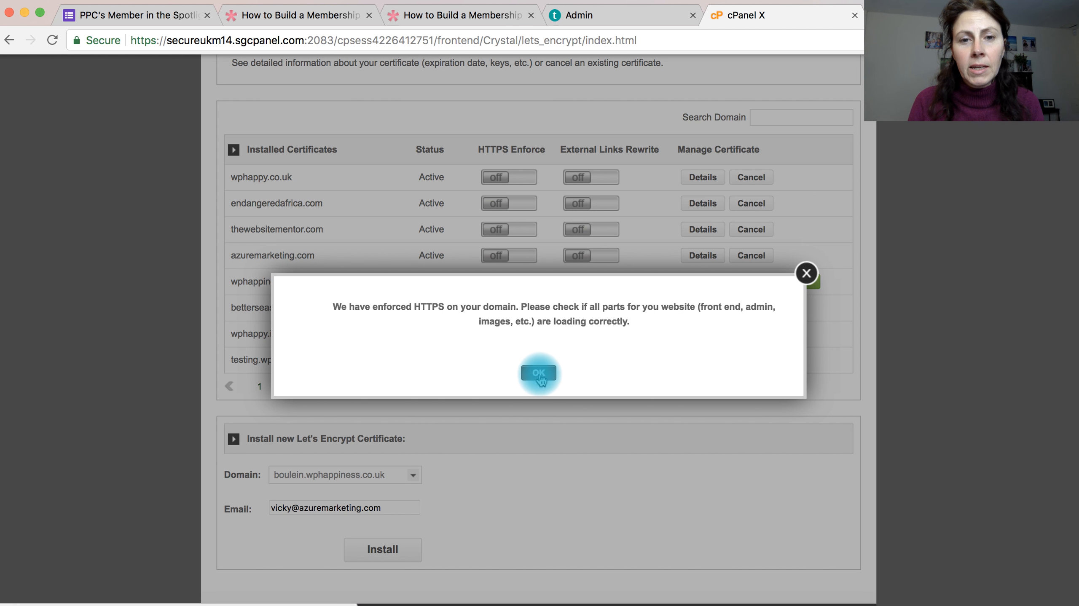
click(539, 374)
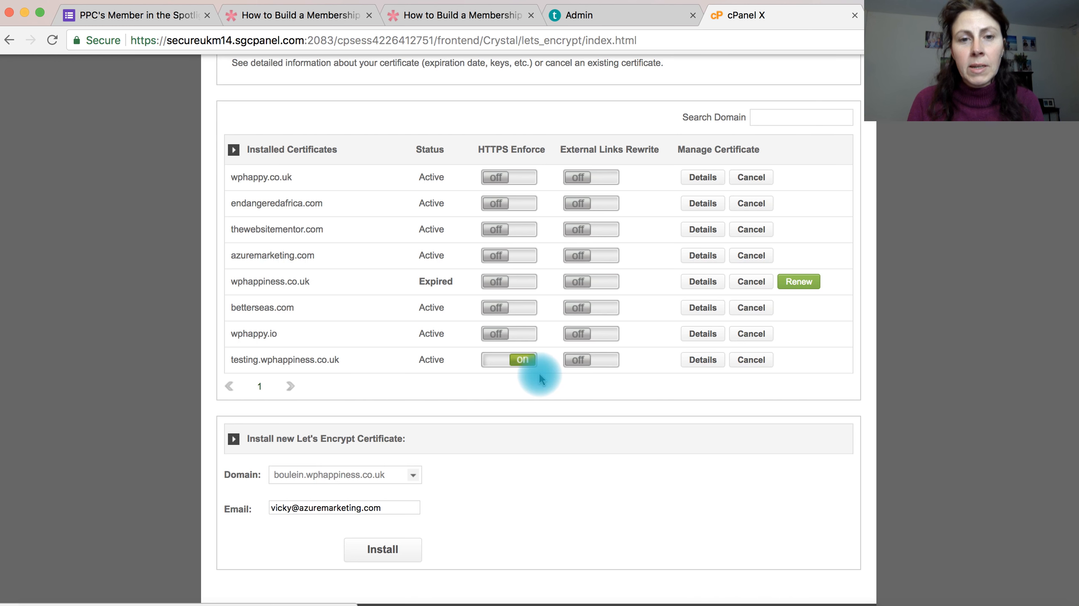
click(609, 365)
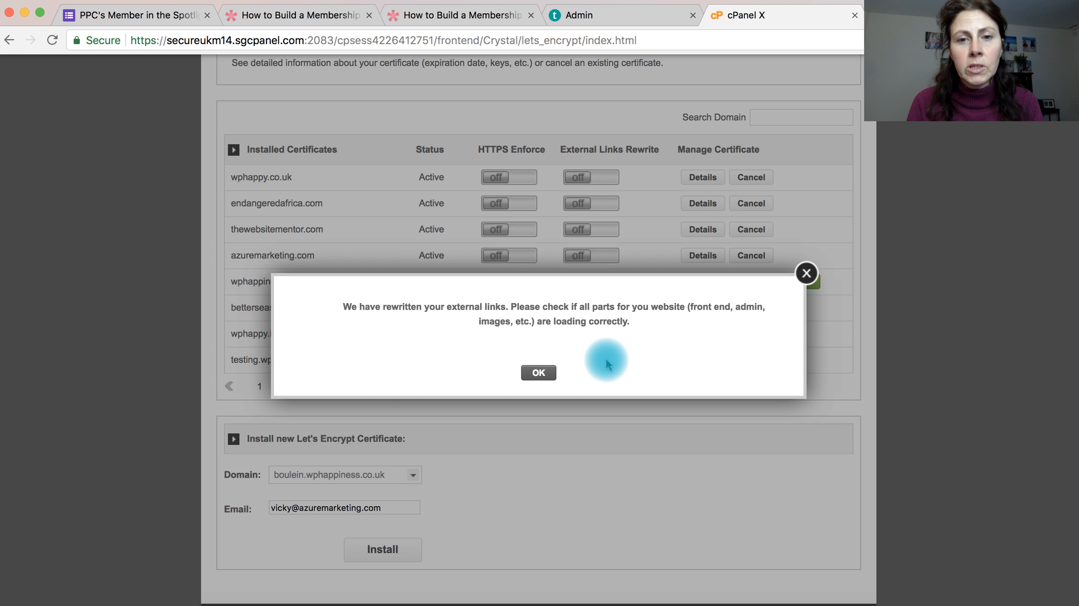
click(541, 375)
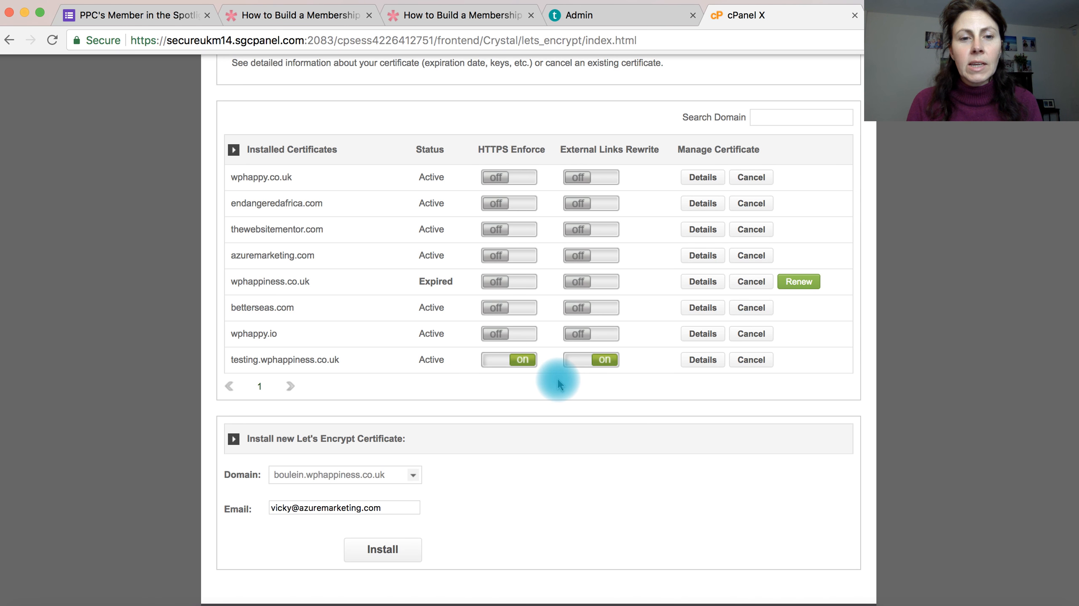
Step: Return to the cPanel home page and open the WordPress autoinstaller's installation form
scroll(557, 378, up, 8)
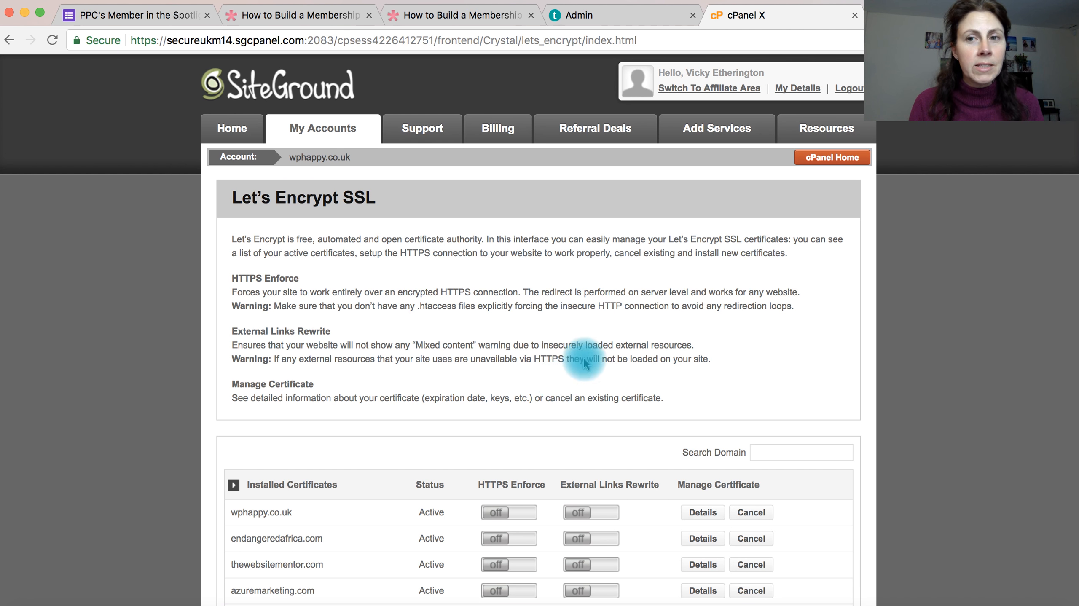
click(831, 161)
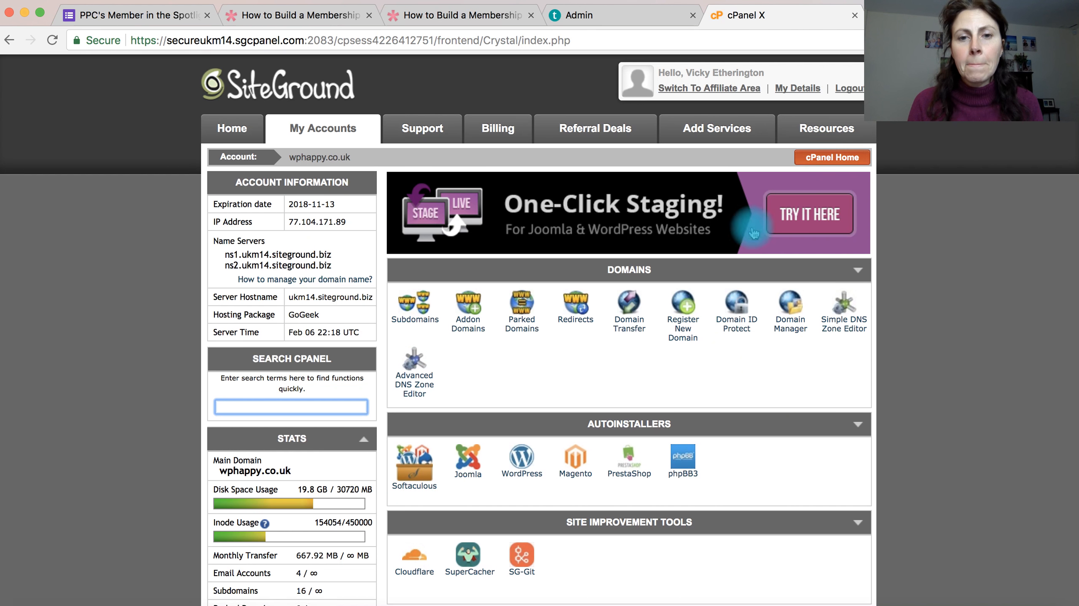
click(525, 465)
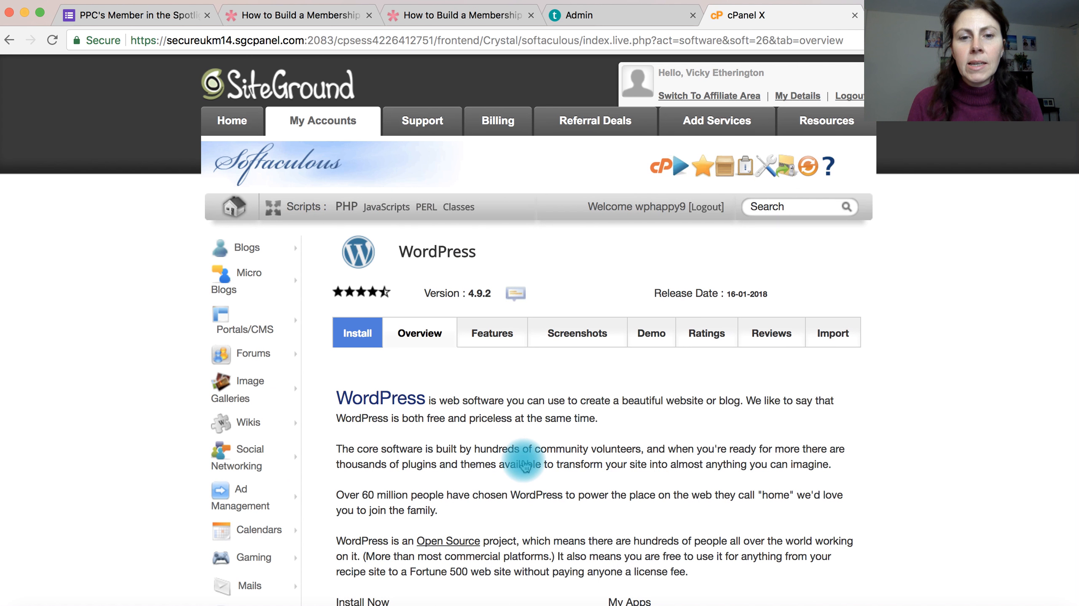
scroll(546, 463, down, 5)
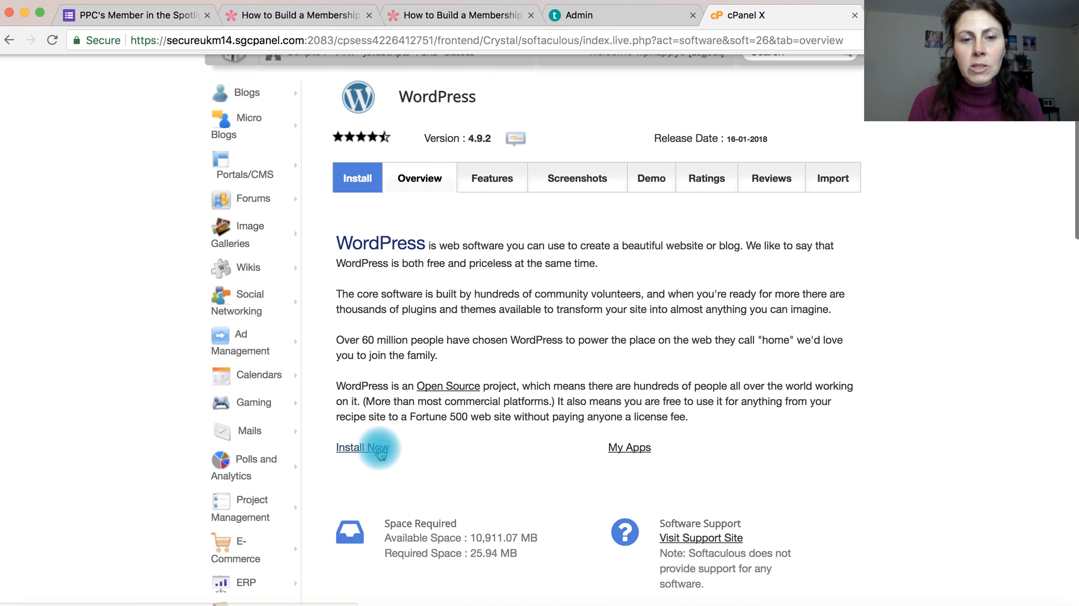
click(373, 453)
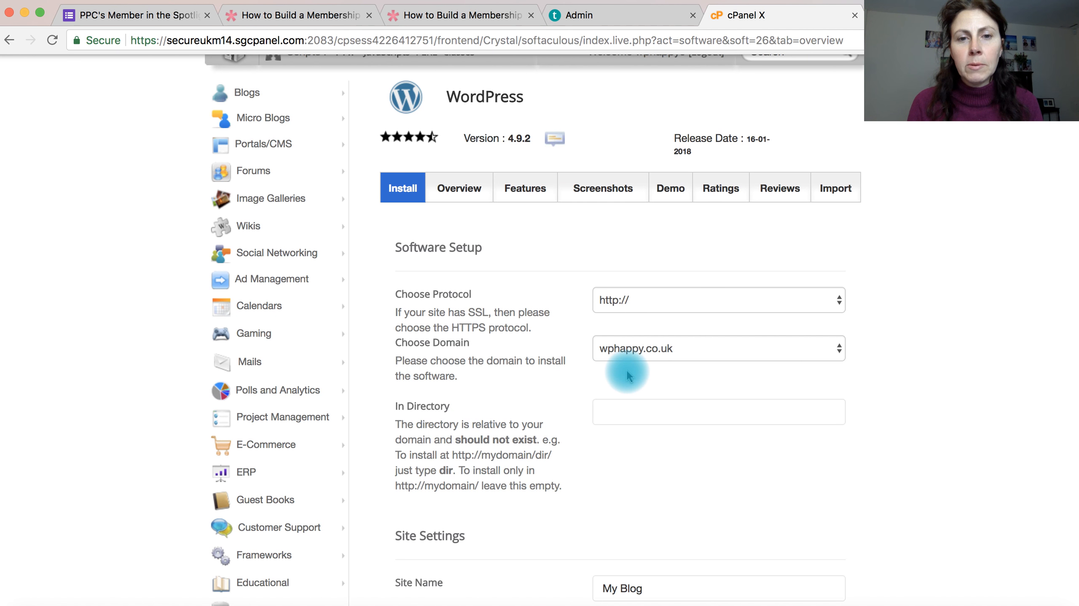
click(746, 300)
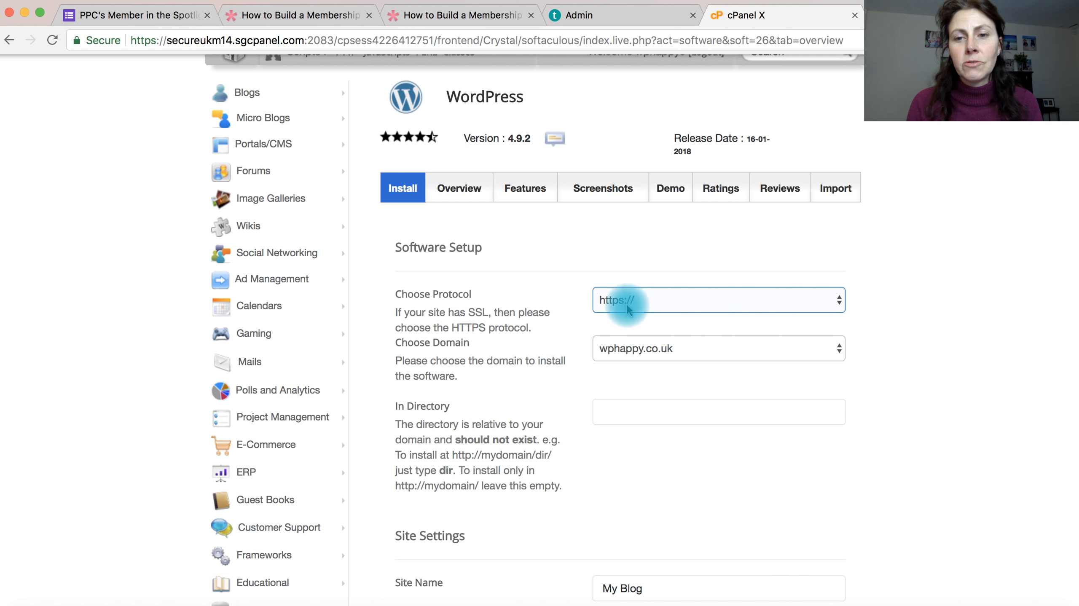
click(830, 304)
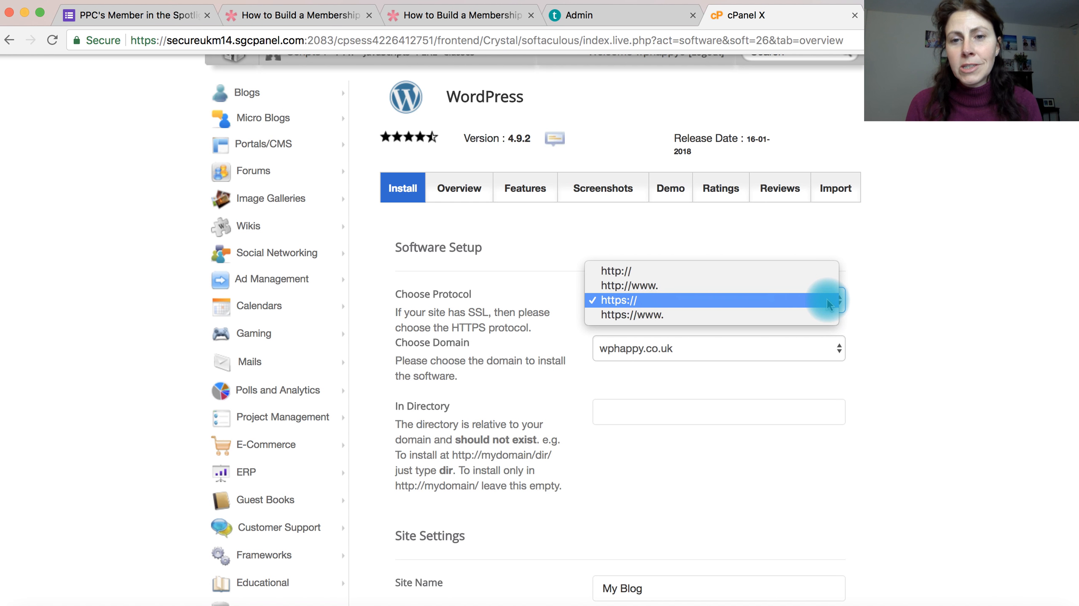
click(781, 304)
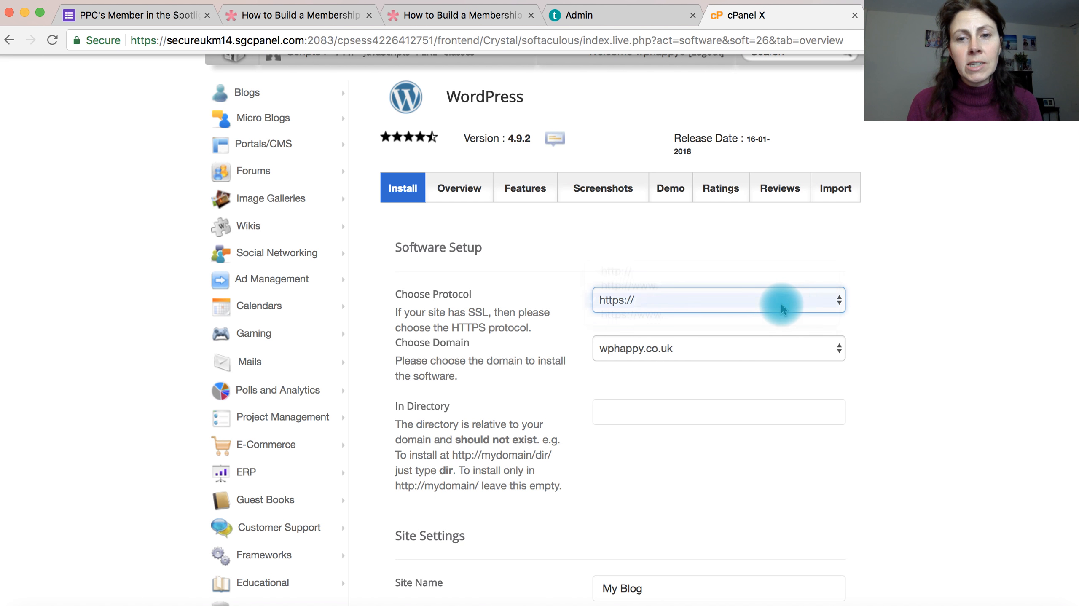
click(722, 357)
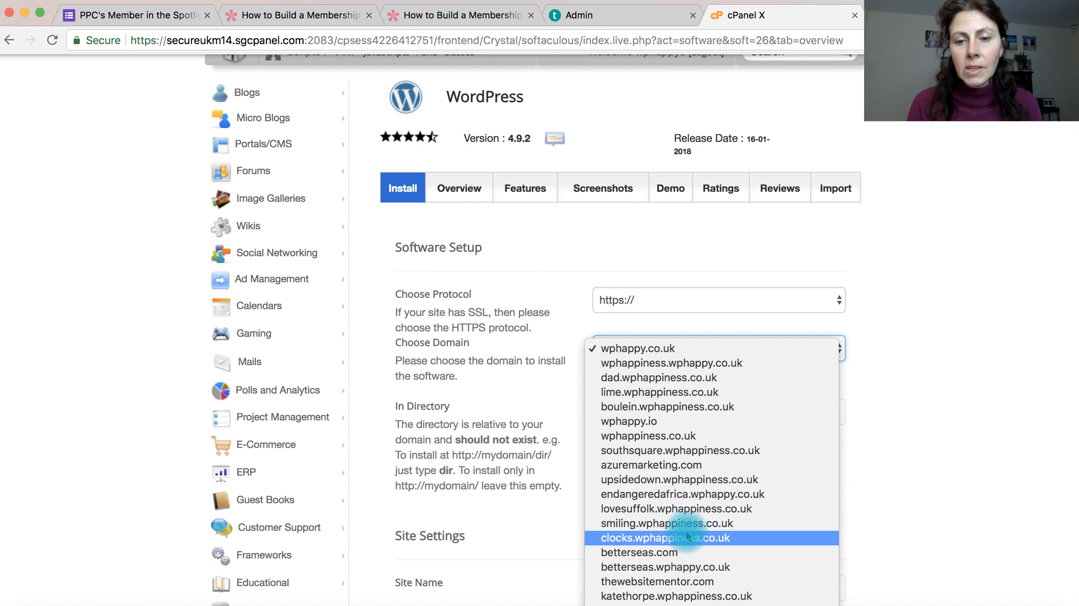
scroll(688, 537, down, 2)
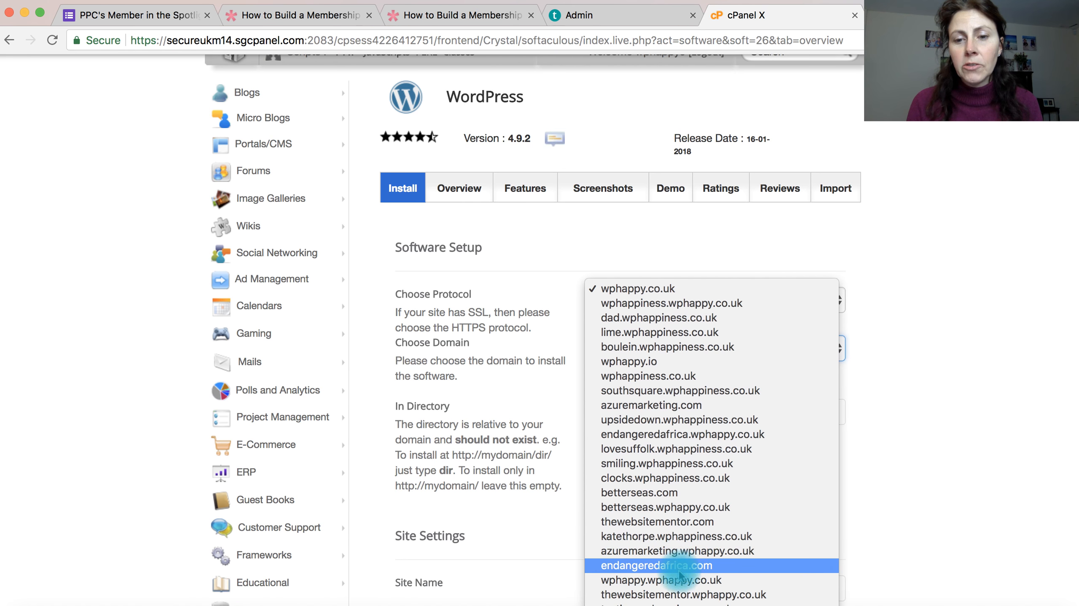
click(672, 604)
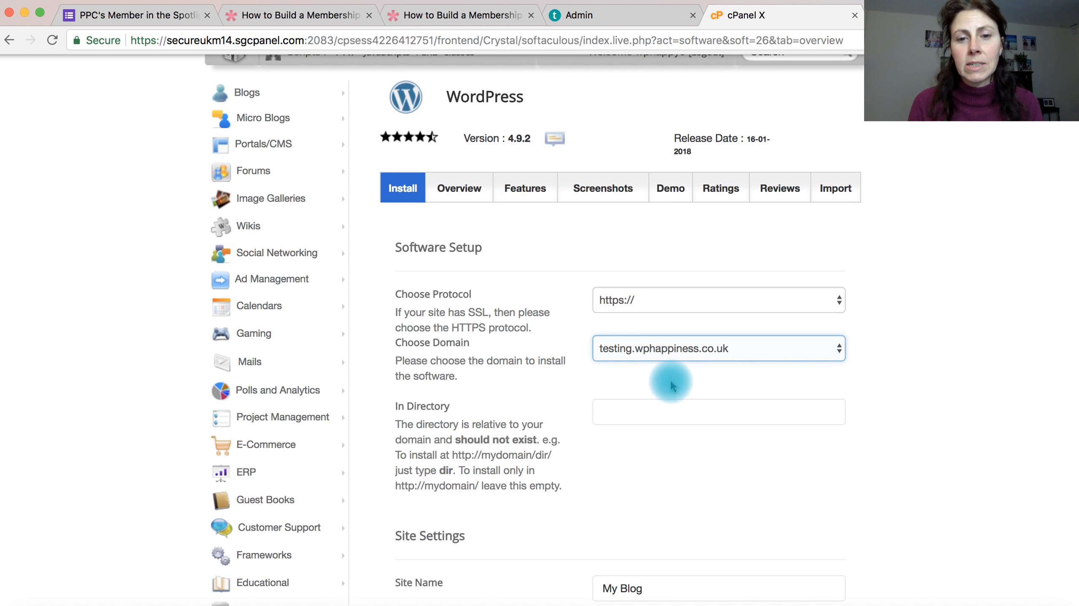
Step: Leave the installation directory empty and set the site name to "Test installation"
scroll(671, 380, down, 2)
click(611, 363)
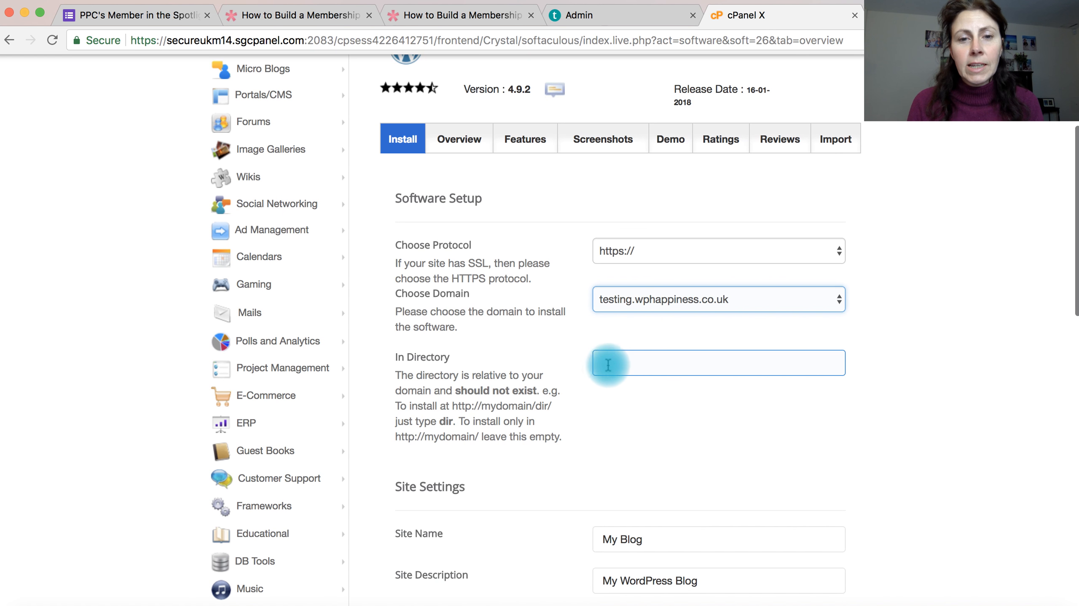
click(635, 408)
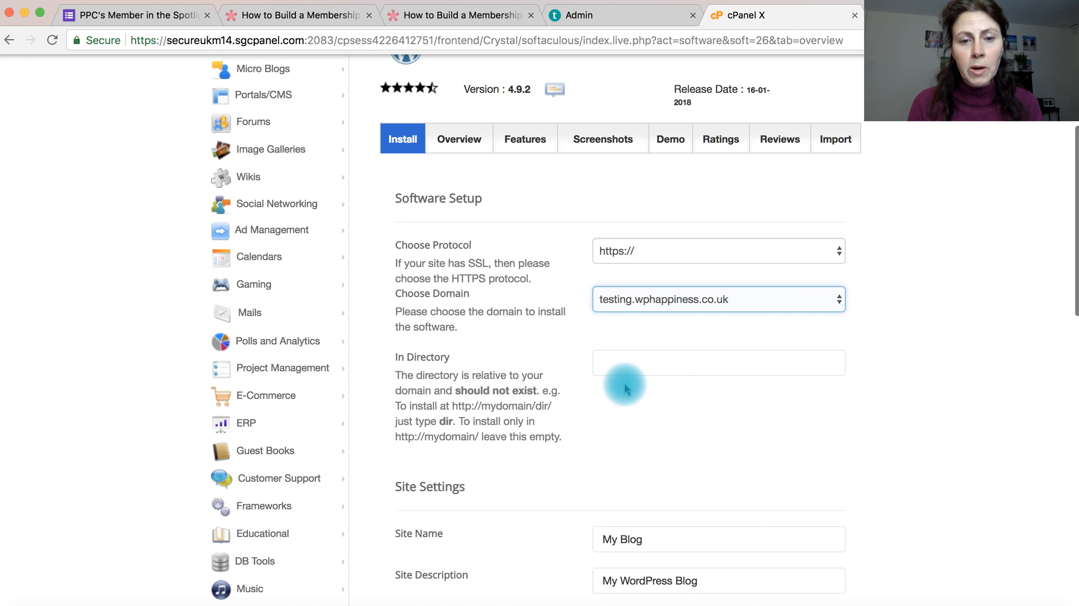
scroll(624, 382, down, 5)
click(663, 425)
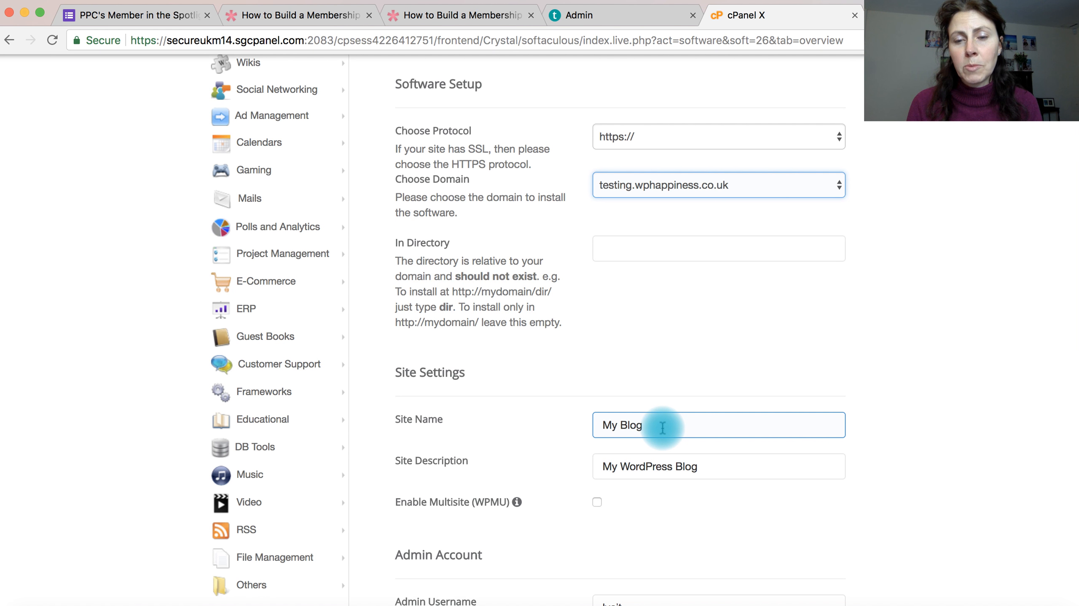
drag(663, 426, 597, 427)
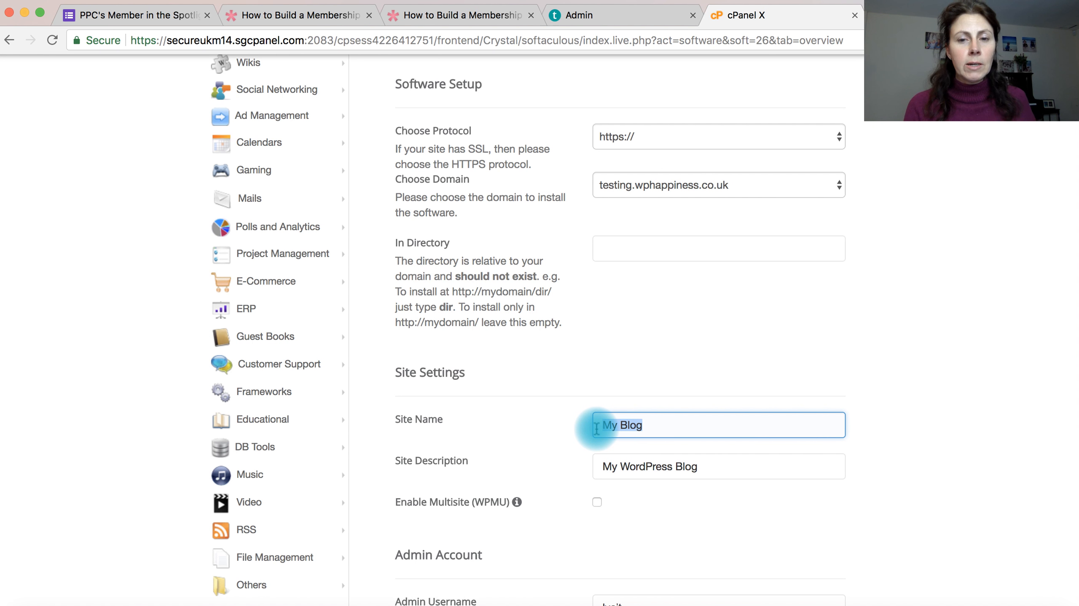
text(tes)
key(BackSpace)
text(Te)
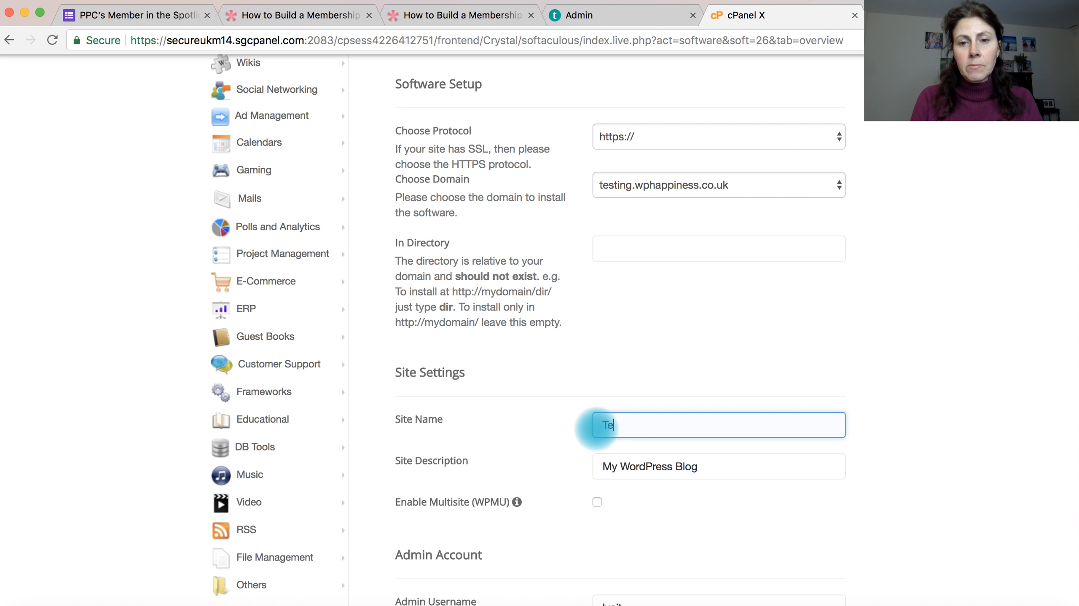
text(st installation)
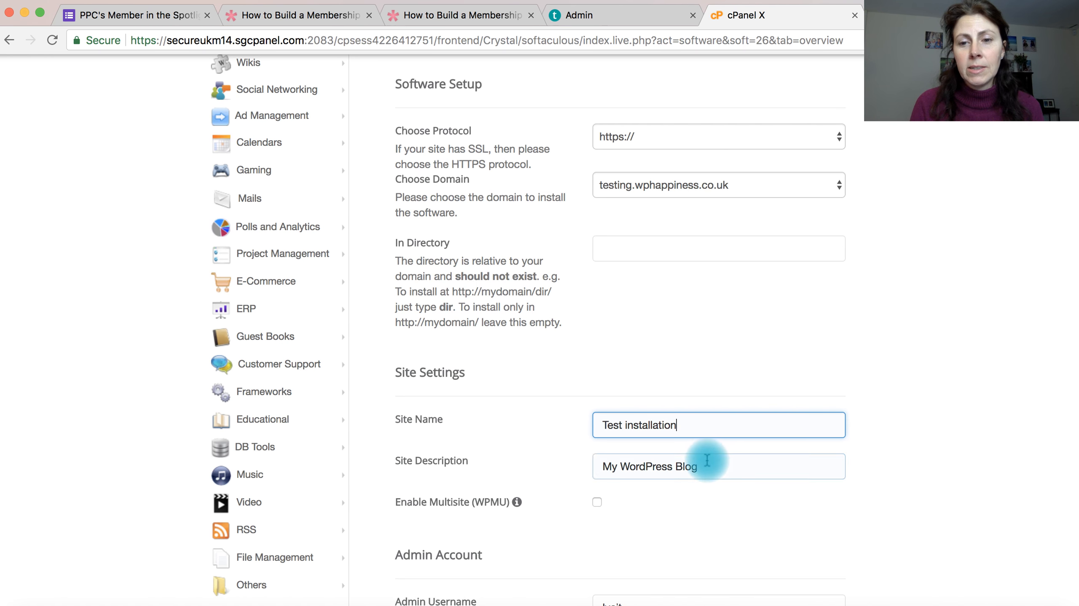
Step: Change the site description to "My WordPress Website"
click(685, 466)
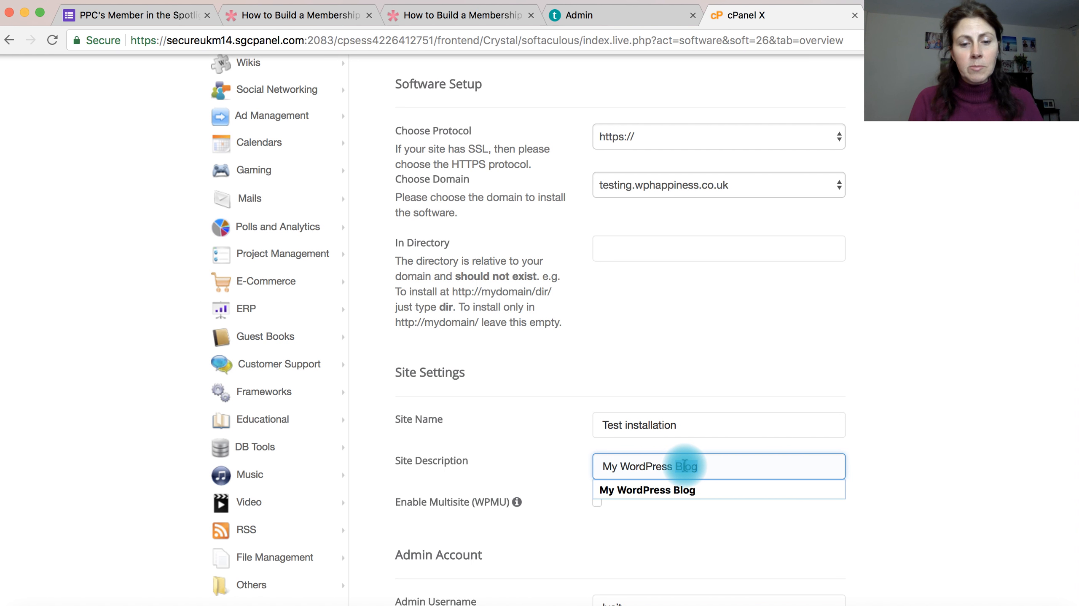
text(Site)
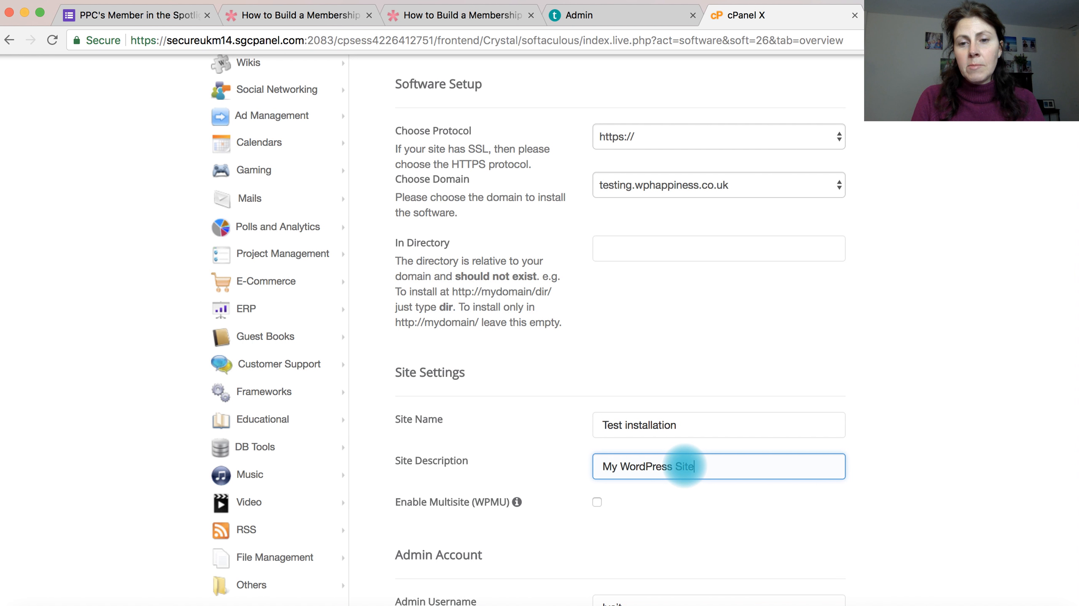
key(BackSpace)
key(BackSpace)
key(BackSpace)
key(BackSpace)
text(Website)
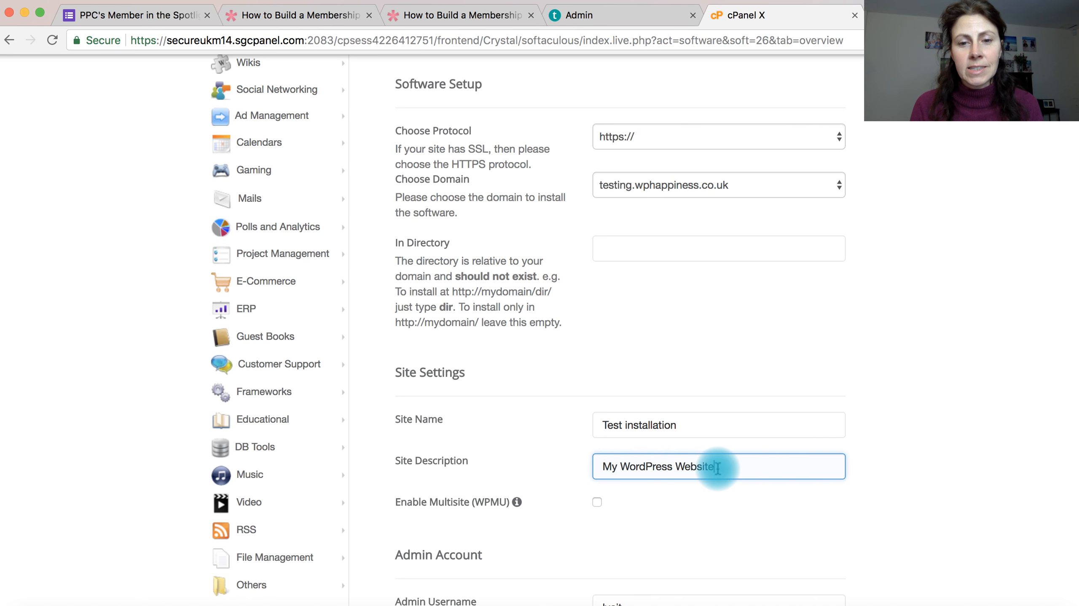
Step: Copy the admin username into the Notes app, replacing the open note's text, and return to the installation form
scroll(722, 463, down, 5)
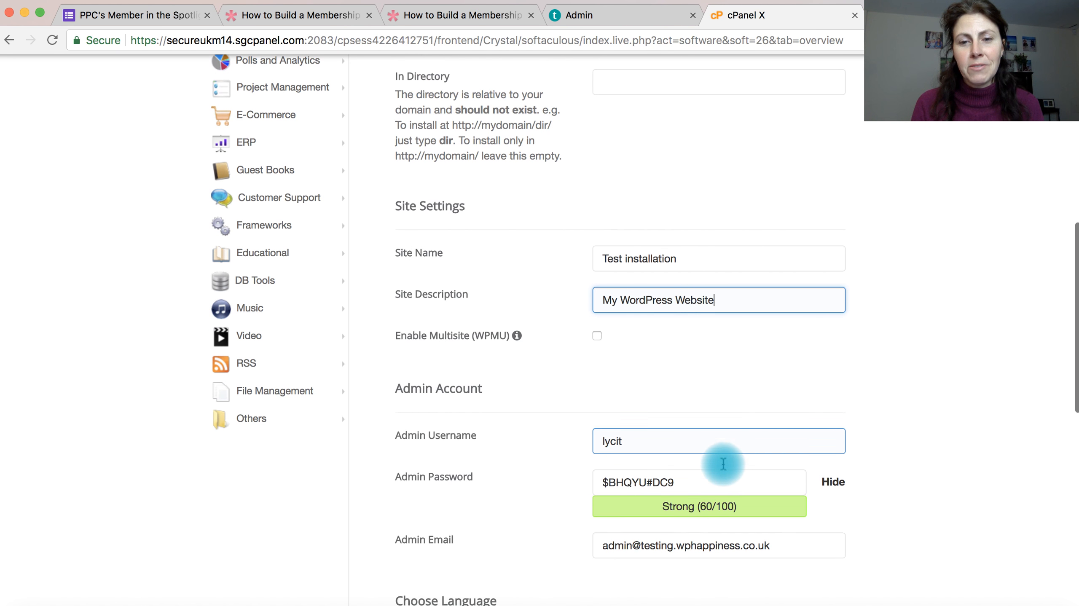
scroll(723, 464, down, 3)
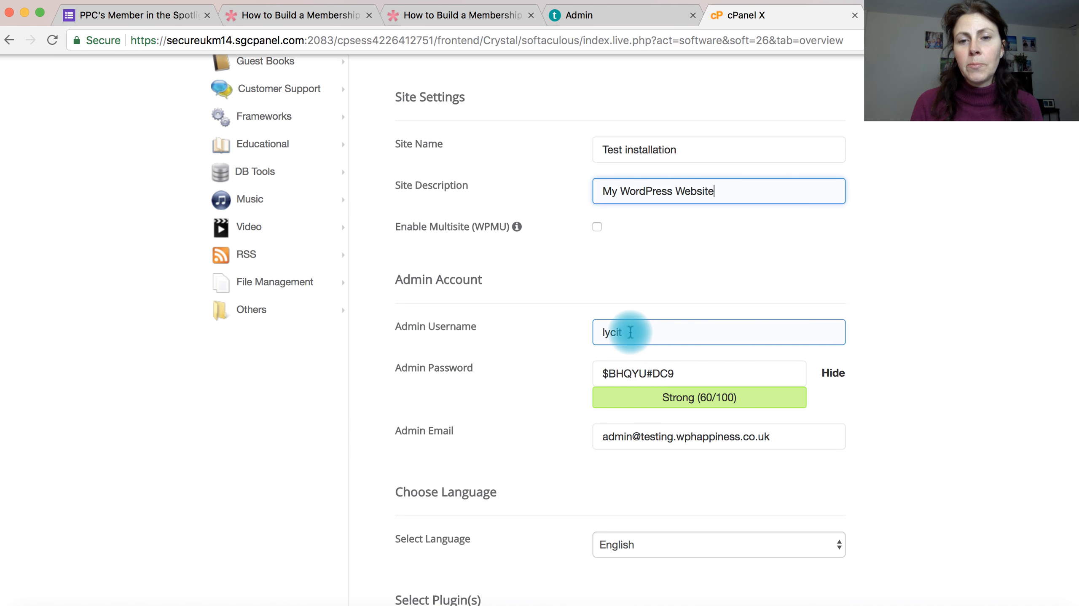
double_click(608, 331)
drag(608, 329, 594, 329)
key(super+c)
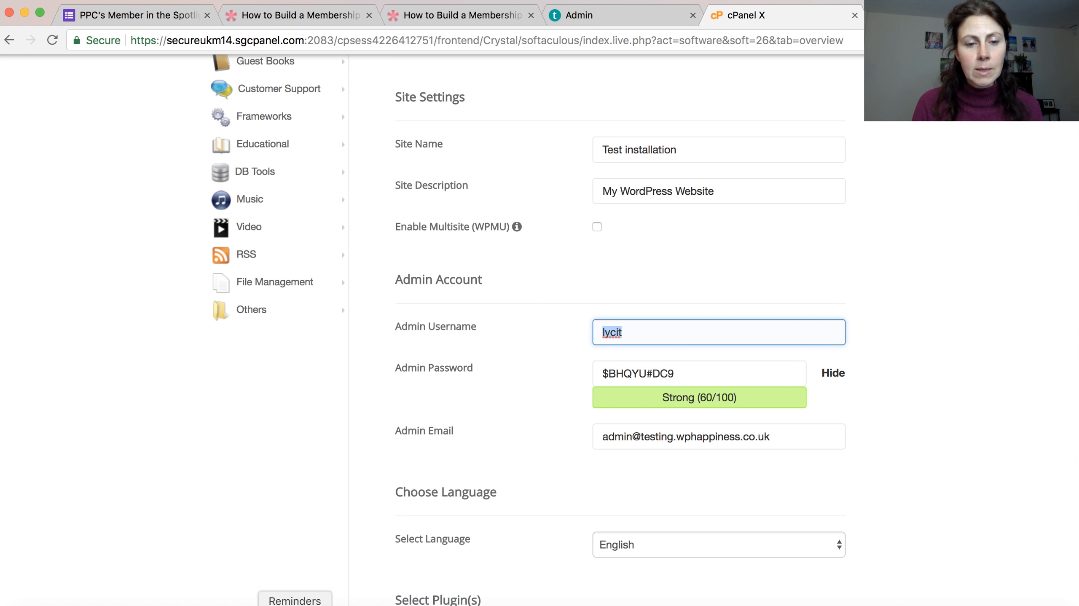
click(259, 604)
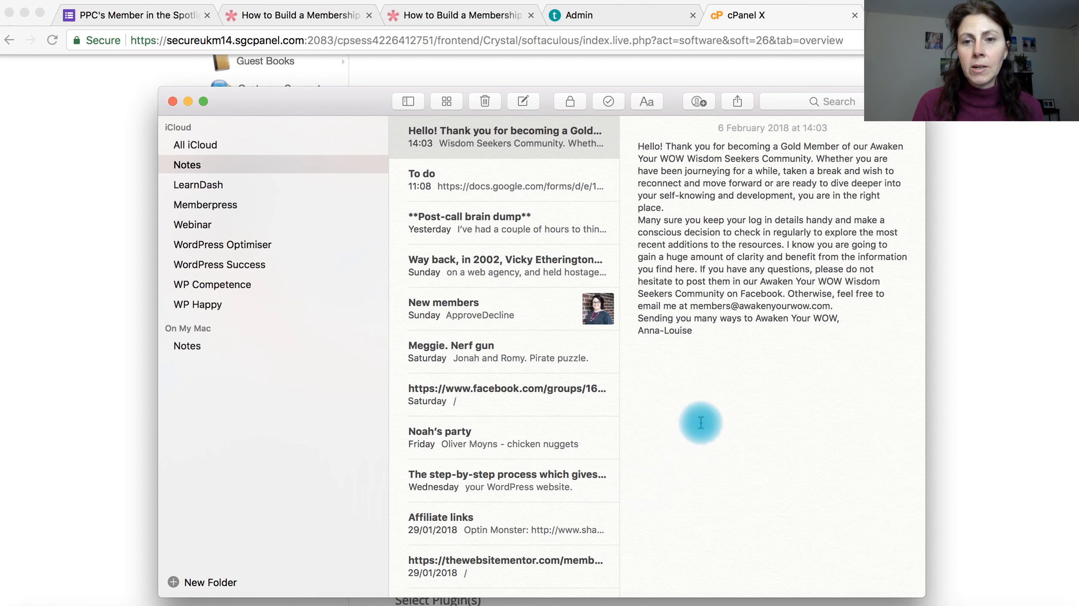
drag(708, 330, 626, 140)
key(super+v)
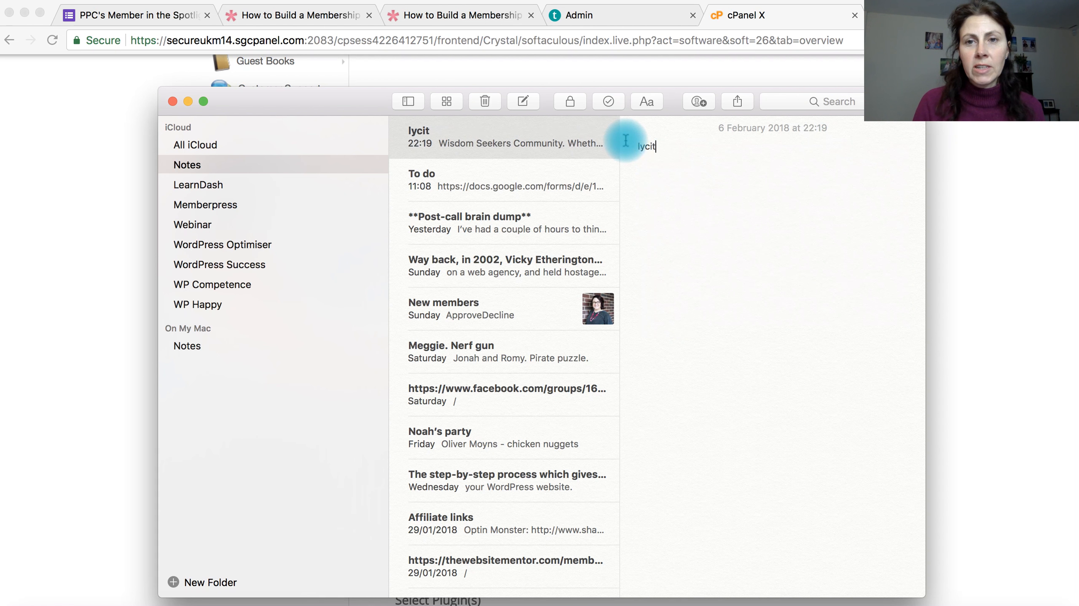
key(super+Tab)
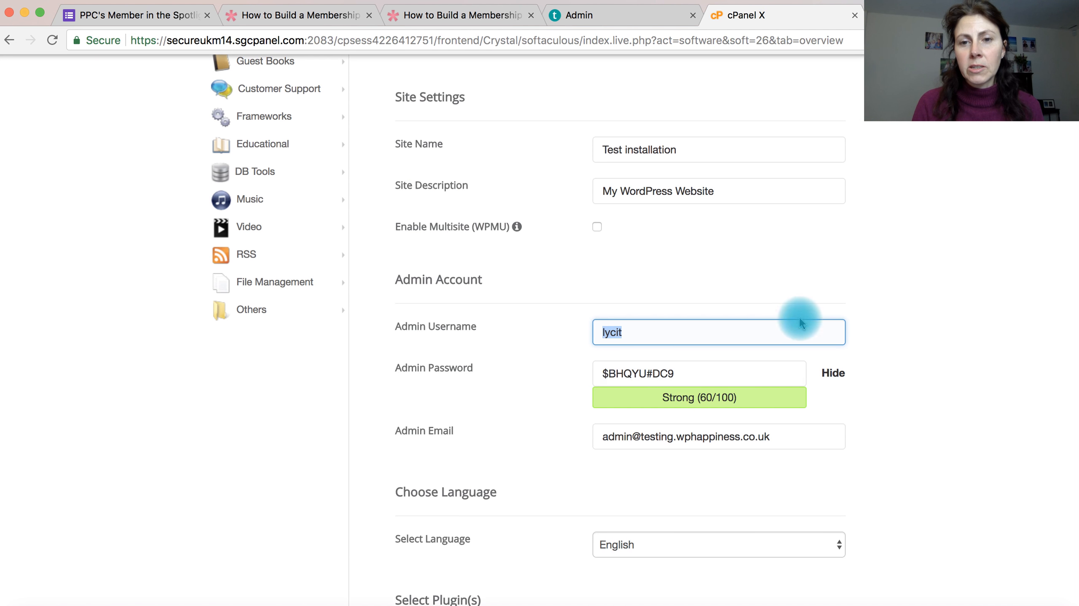
Step: Copy the admin password onto a new line below the username in the Notes note, and return to the form
click(686, 371)
drag(655, 373, 585, 376)
key(super+c)
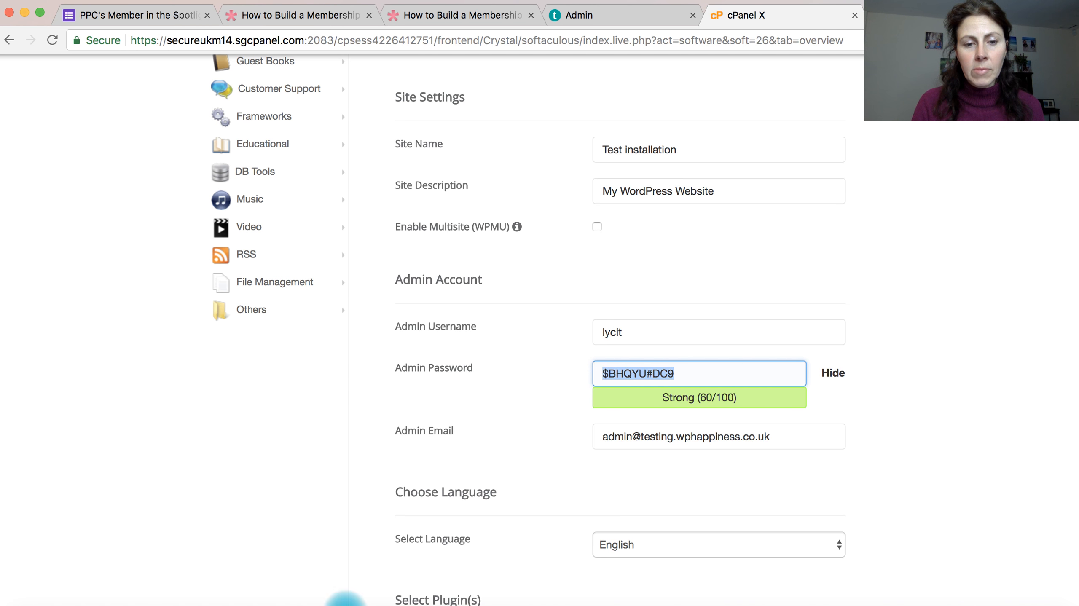
click(257, 601)
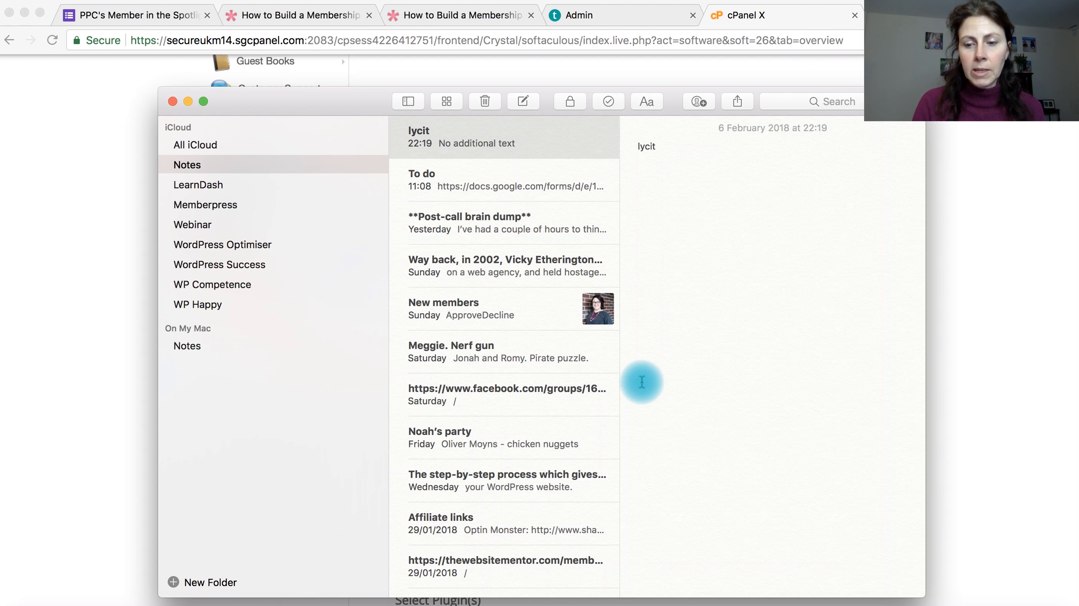
key(Return)
key(super+v)
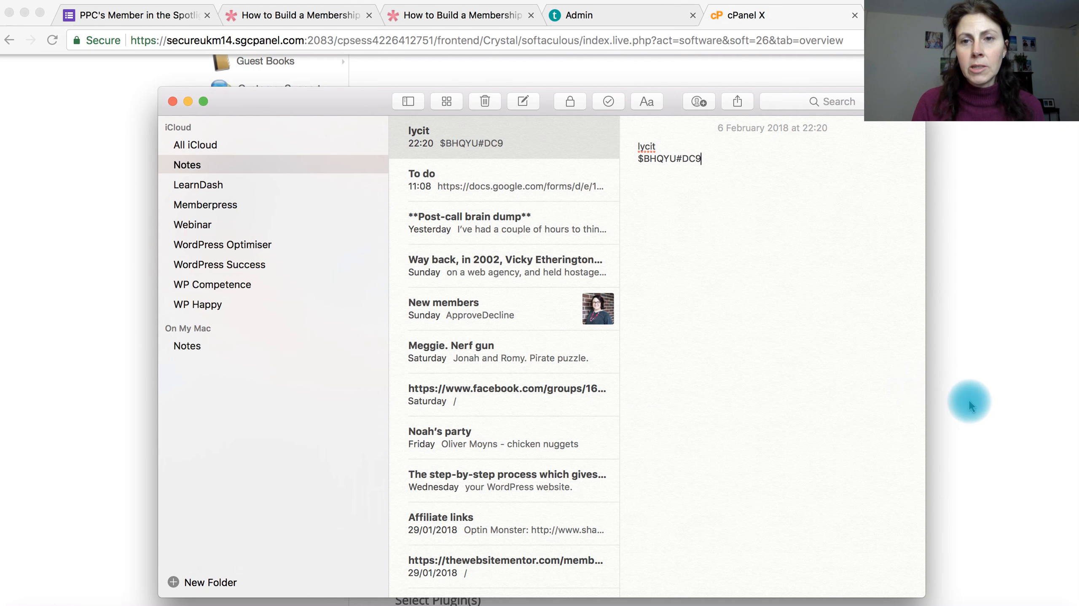
key(super+Tab)
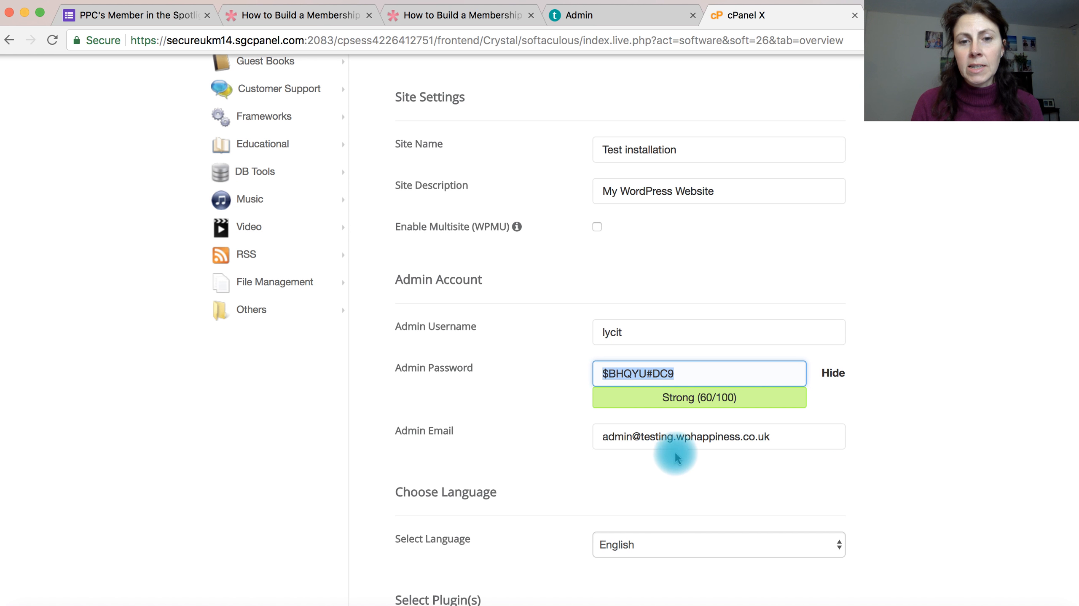
Step: Replace the admin email with the site owner's own e-mail address
drag(782, 438, 591, 433)
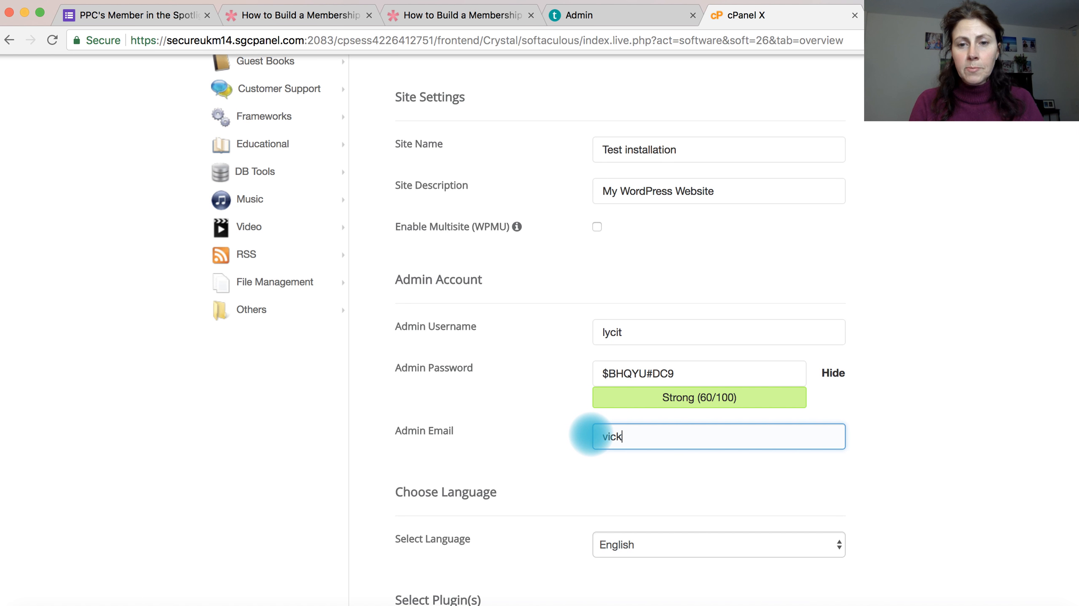
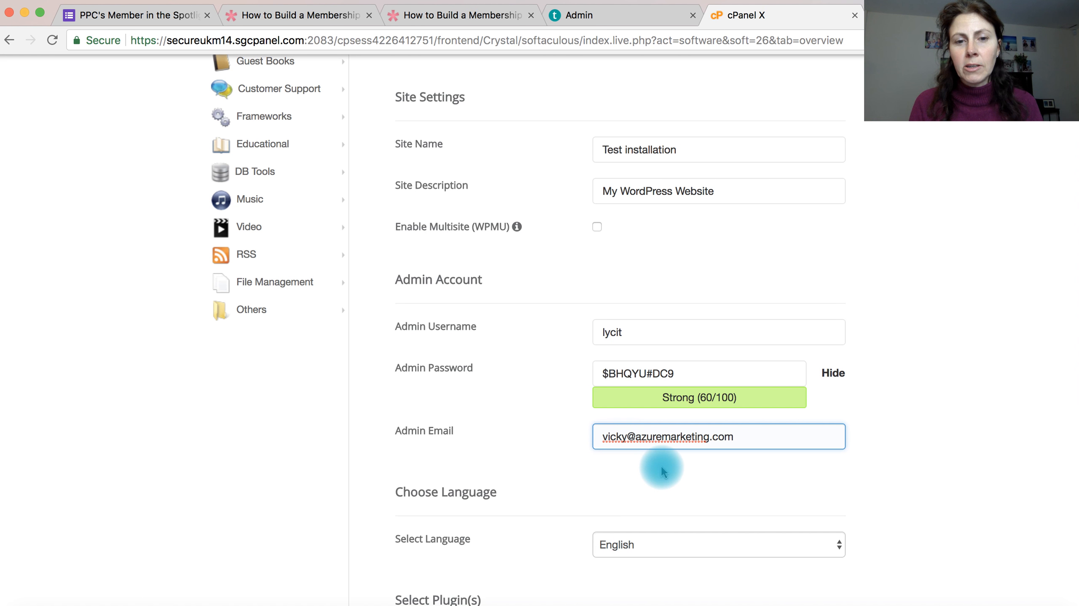
Step: Keep English as the language, select no plugins or theme, and run the WordPress installation
scroll(663, 471, down, 5)
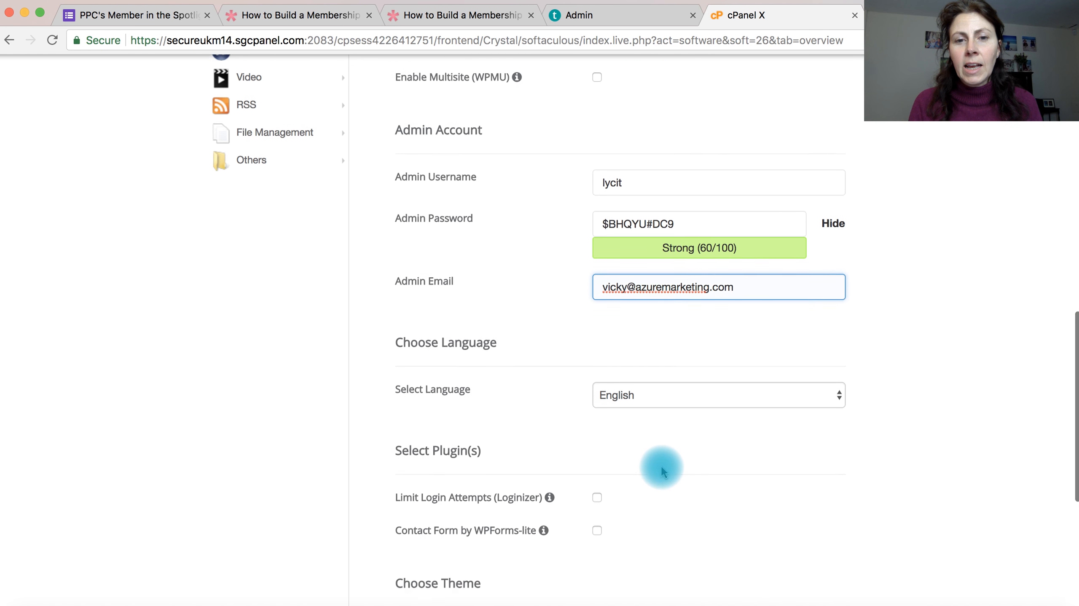
scroll(663, 471, down, 2)
scroll(644, 473, down, 5)
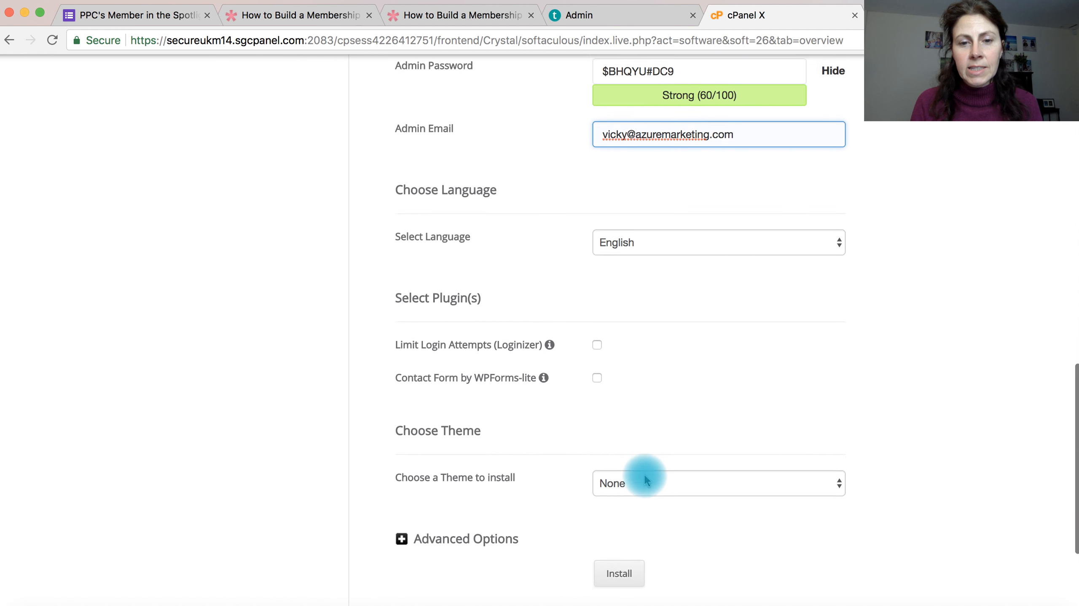
scroll(638, 459, down, 3)
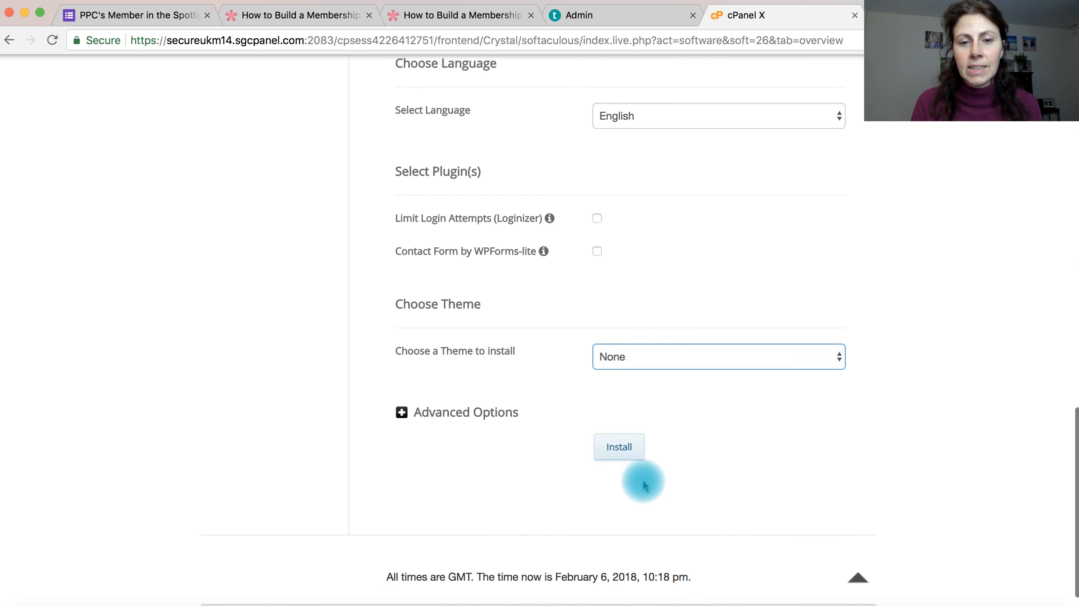
click(623, 450)
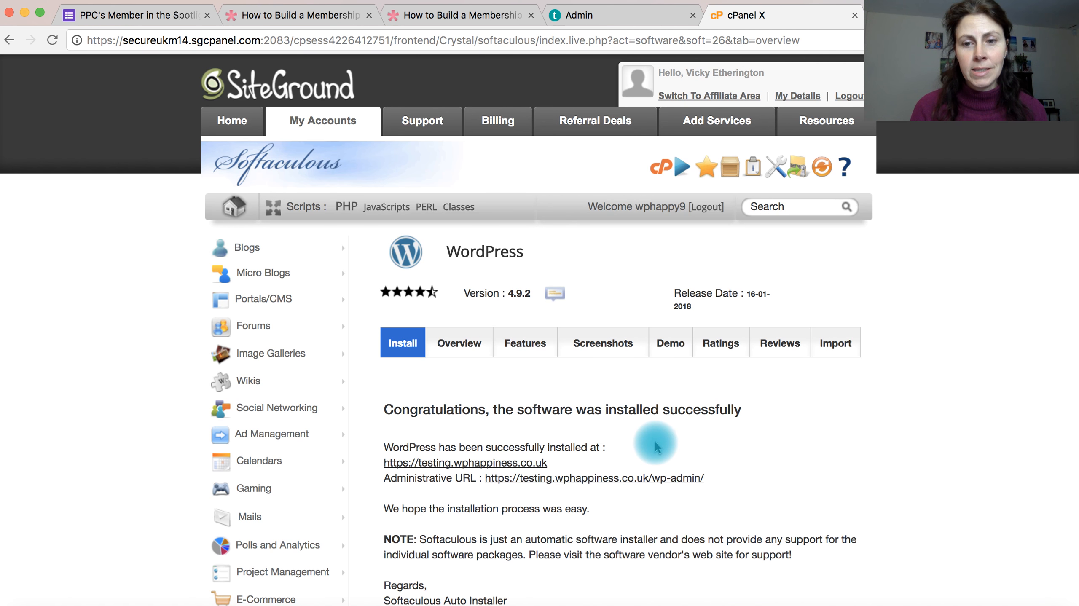
Step: Open the new site's administrative URL and paste its address above the login details in the Notes note
scroll(656, 441, down, 3)
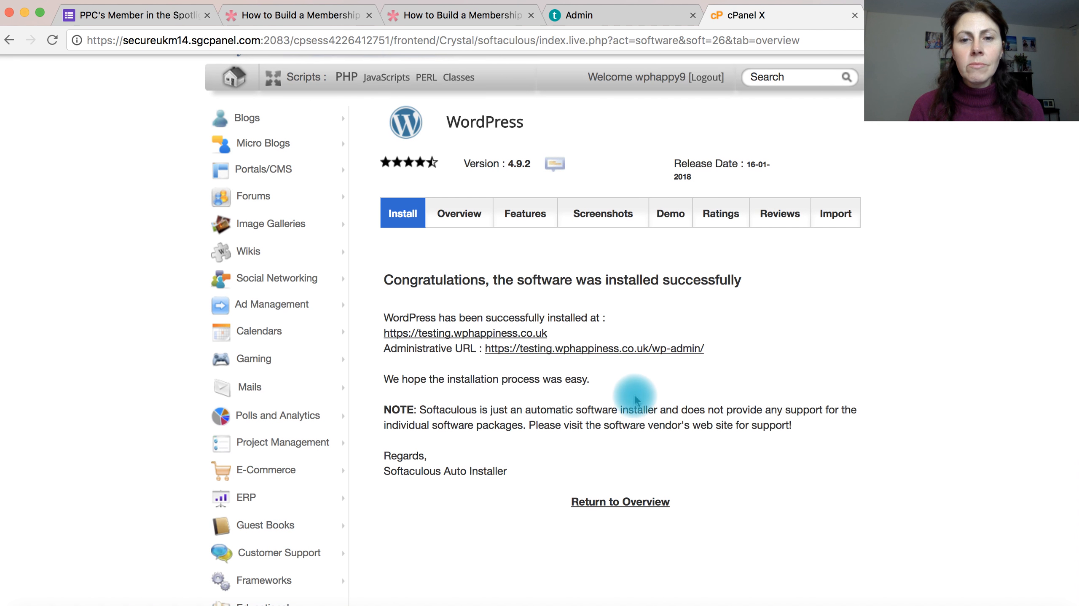
click(589, 352)
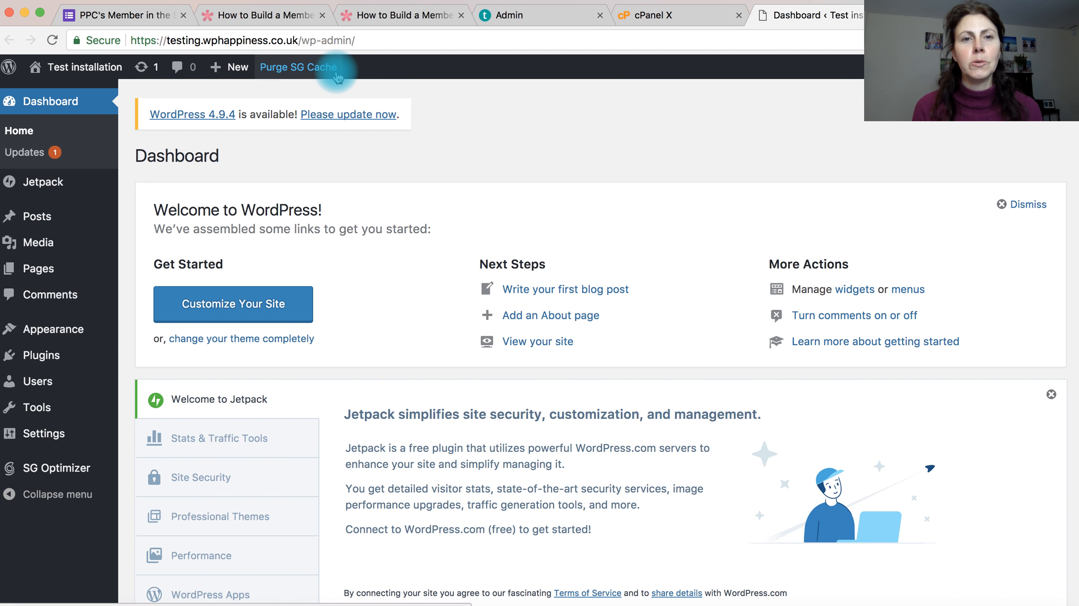
click(356, 41)
key(super+c)
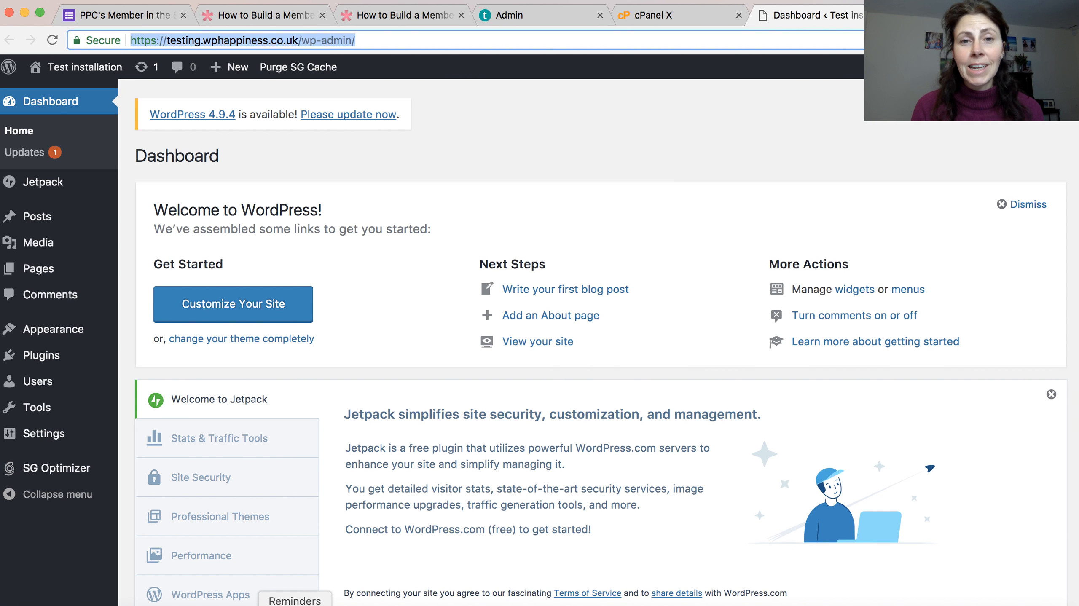
click(253, 604)
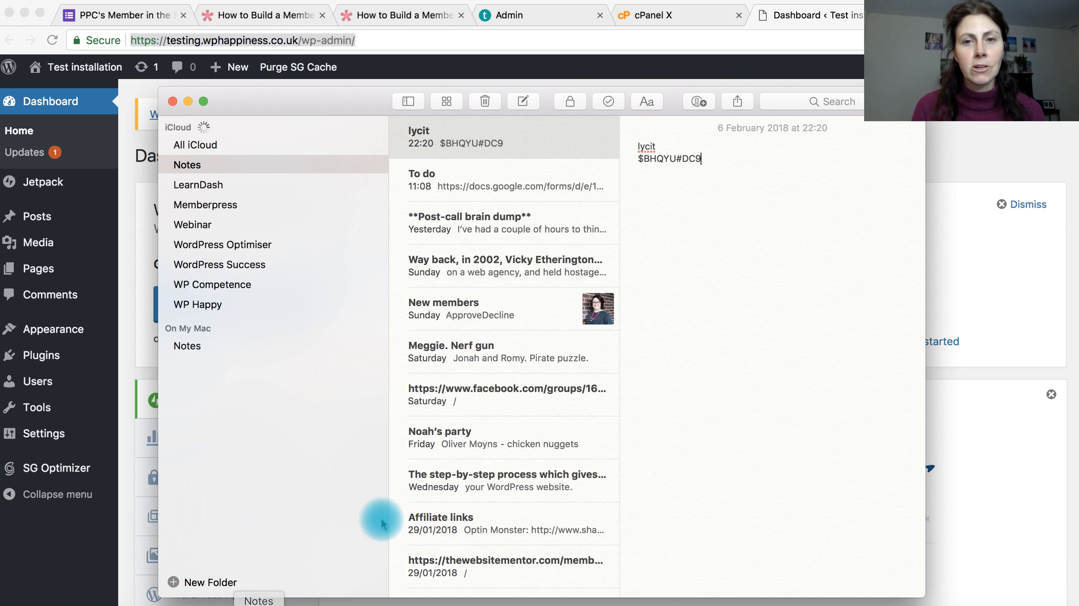
click(638, 146)
key(Return)
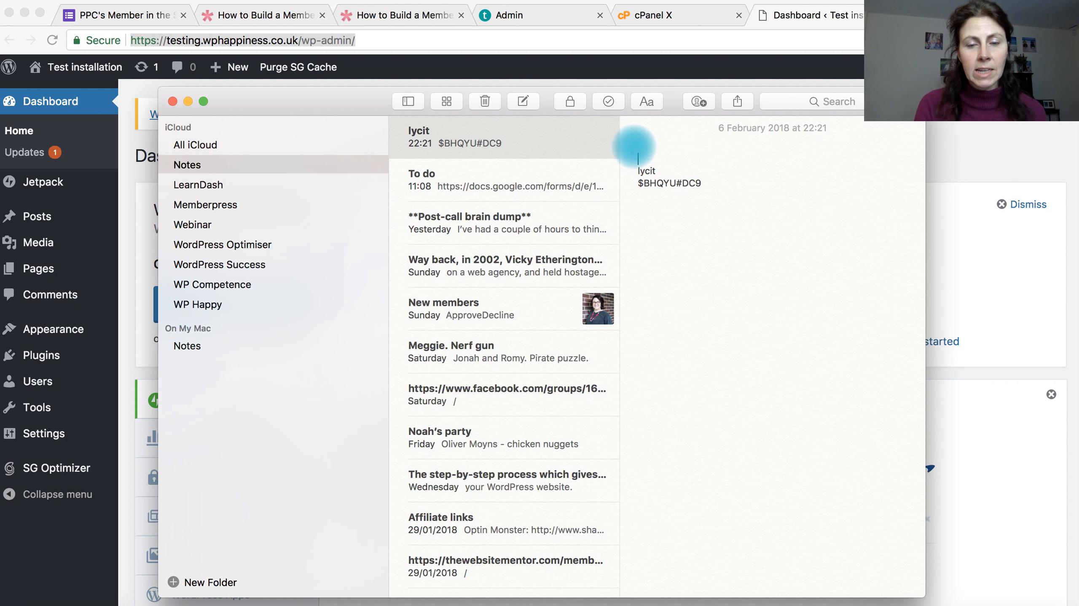
key(super+v)
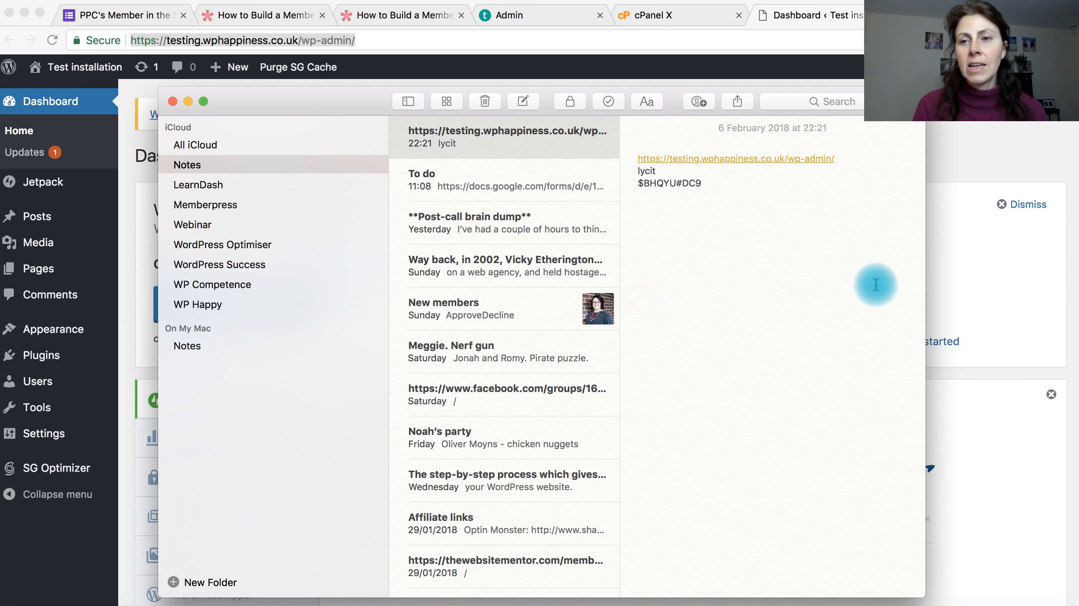
click(953, 286)
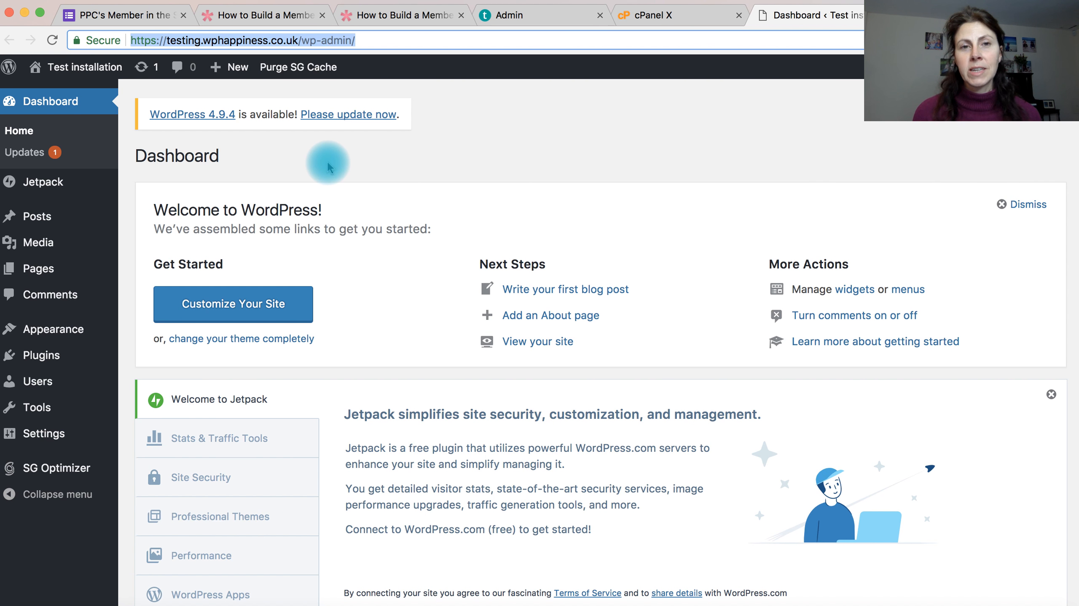
mouse_move(230, 75)
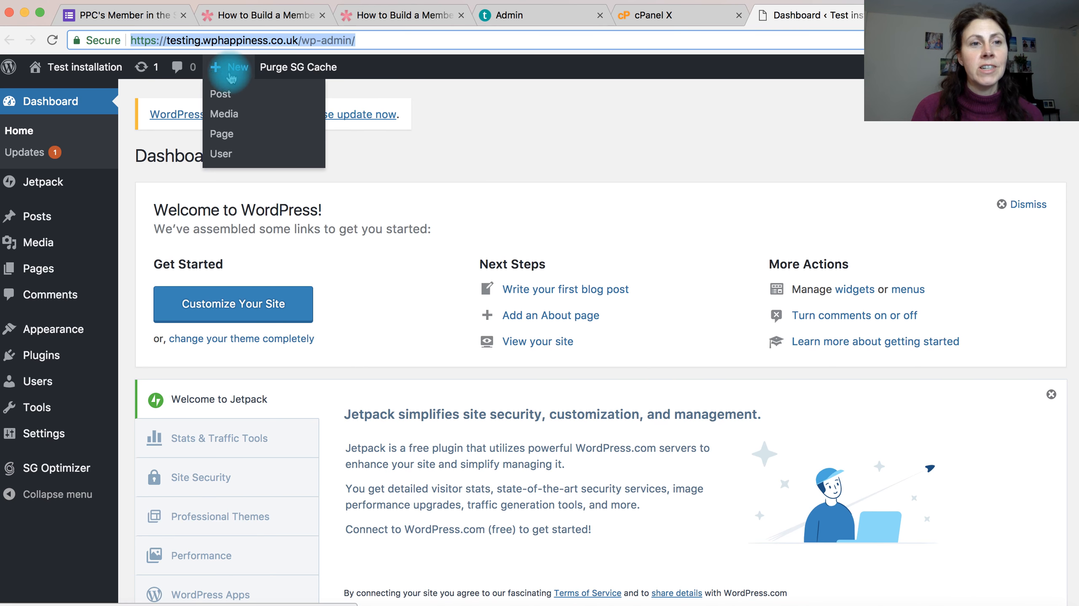
Step: Open the new site's front end in a separate browser tab and look over its default home page
mouse_move(77, 70)
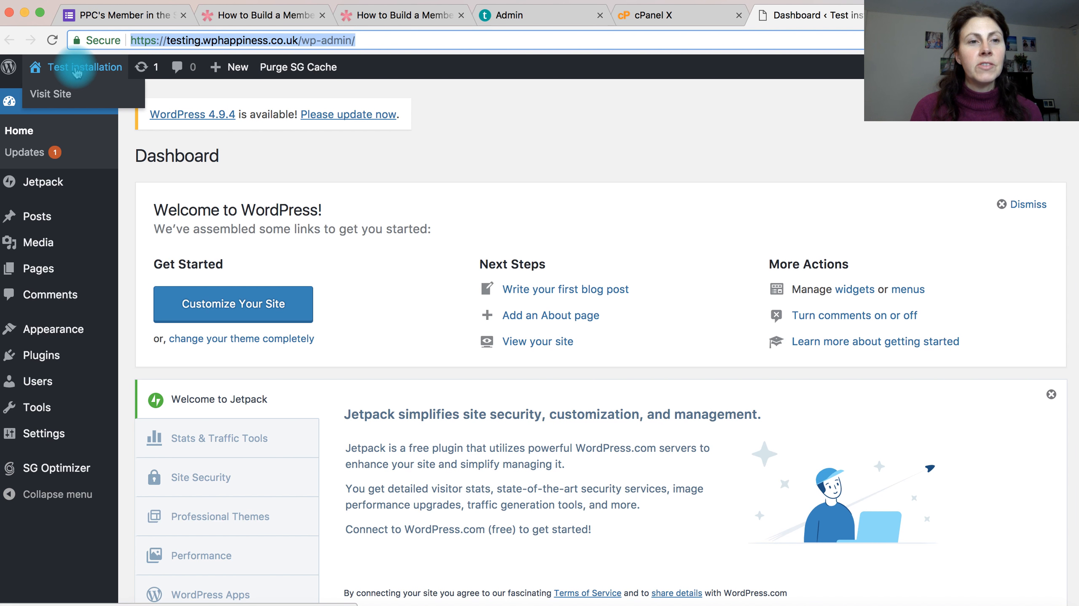
right_click(59, 95)
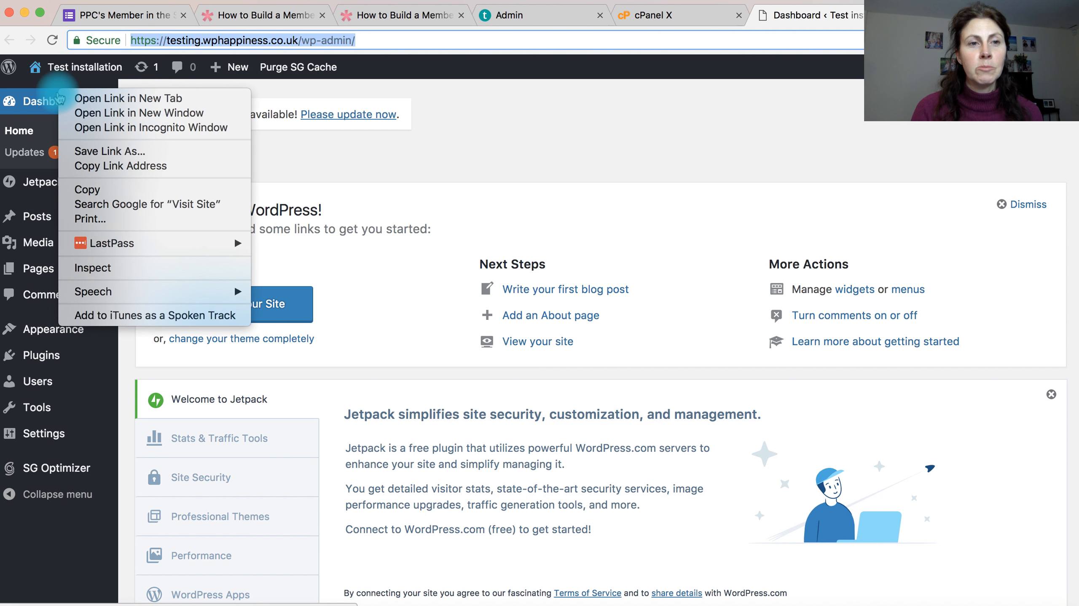
click(80, 100)
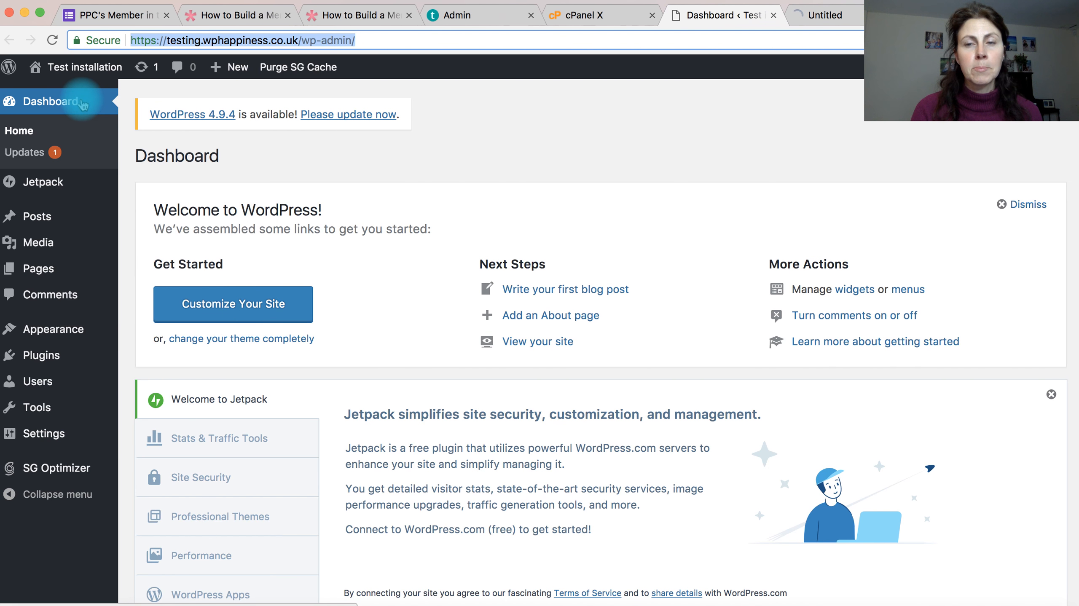
click(845, 16)
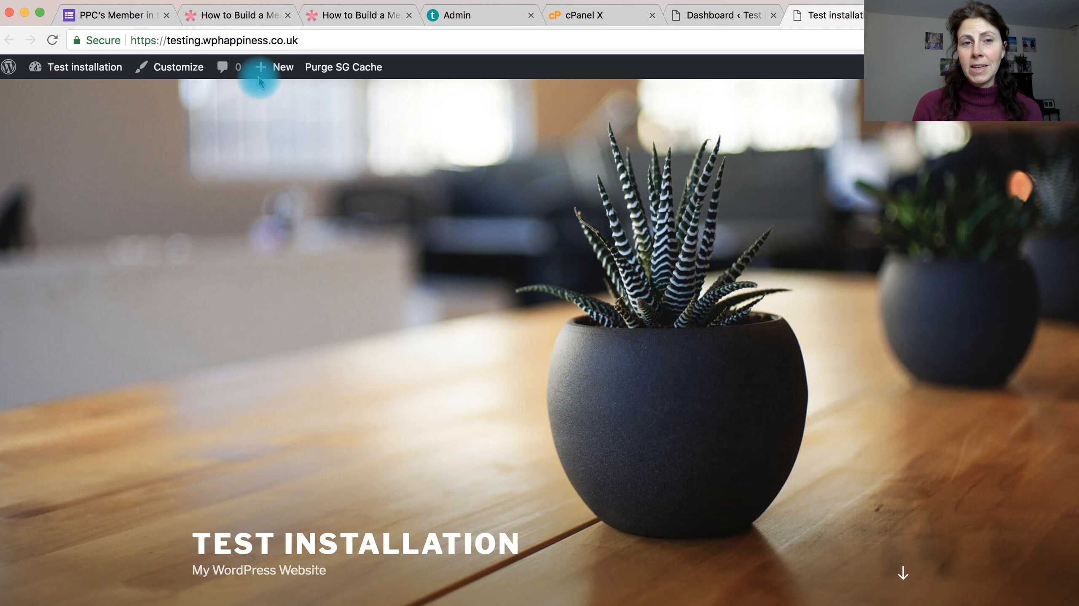
scroll(344, 215, down, 5)
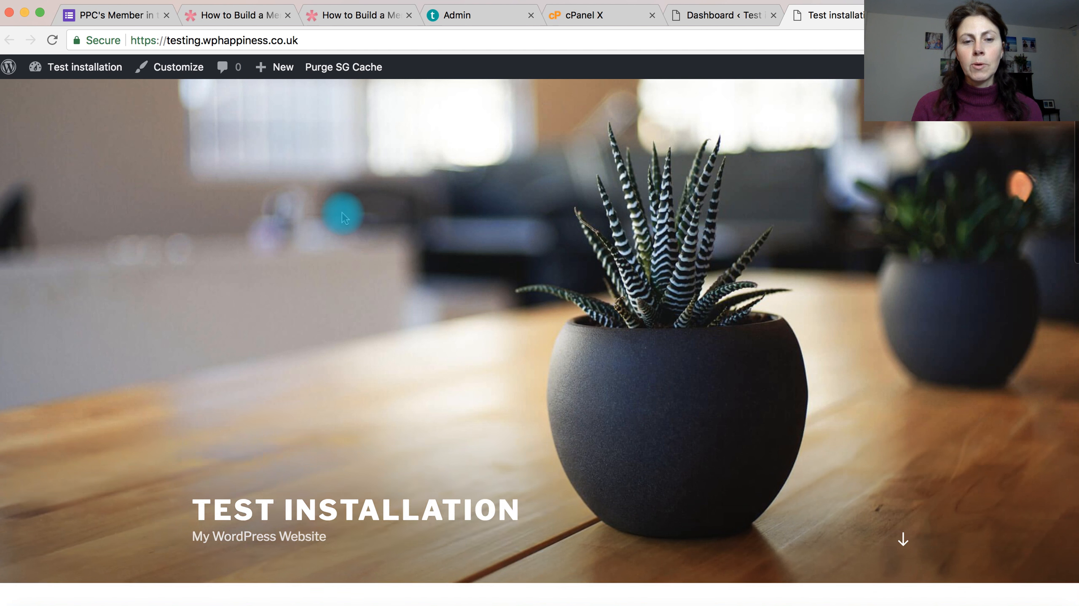
scroll(344, 217, down, 8)
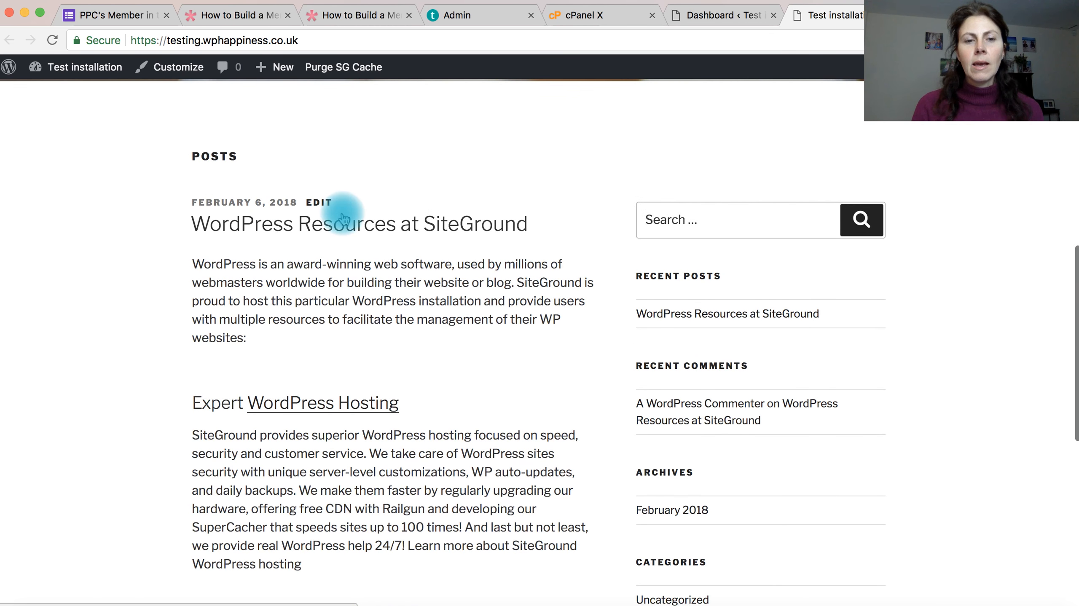
scroll(344, 217, up, 12)
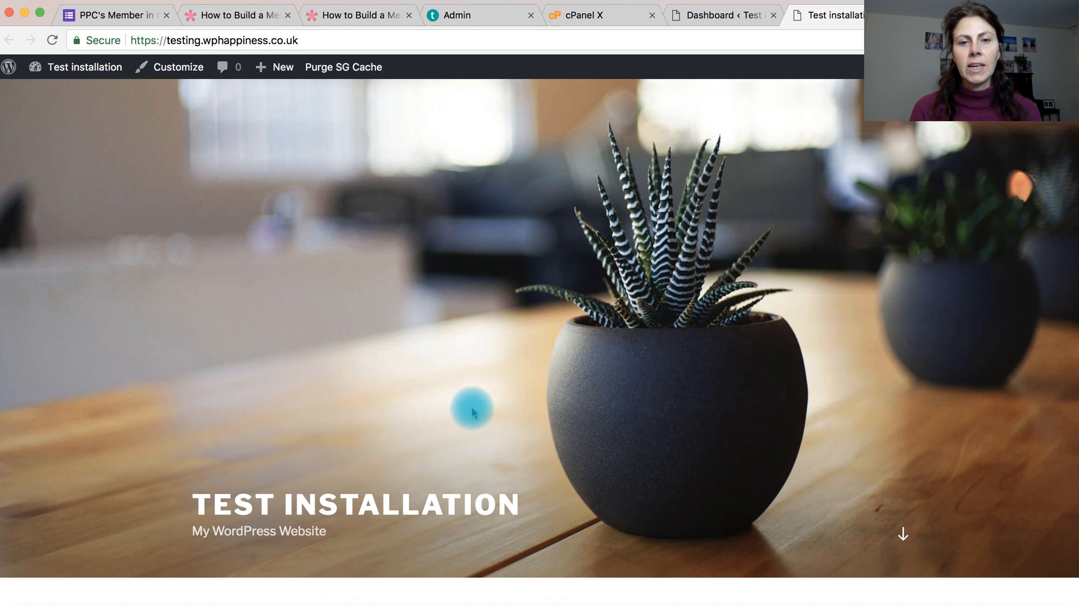
scroll(473, 411, down, 5)
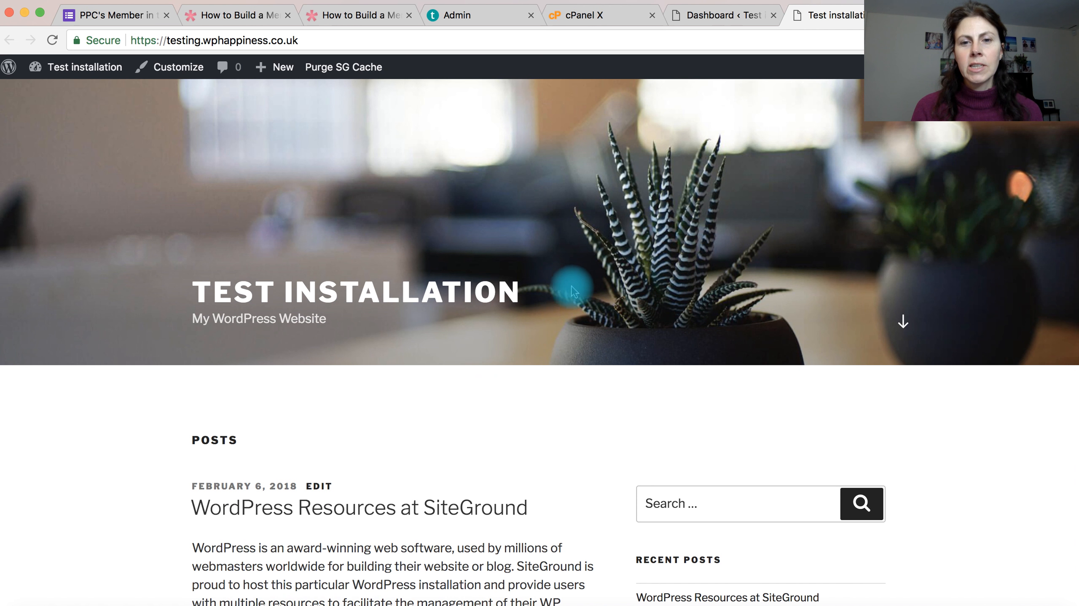
scroll(575, 285, up, 6)
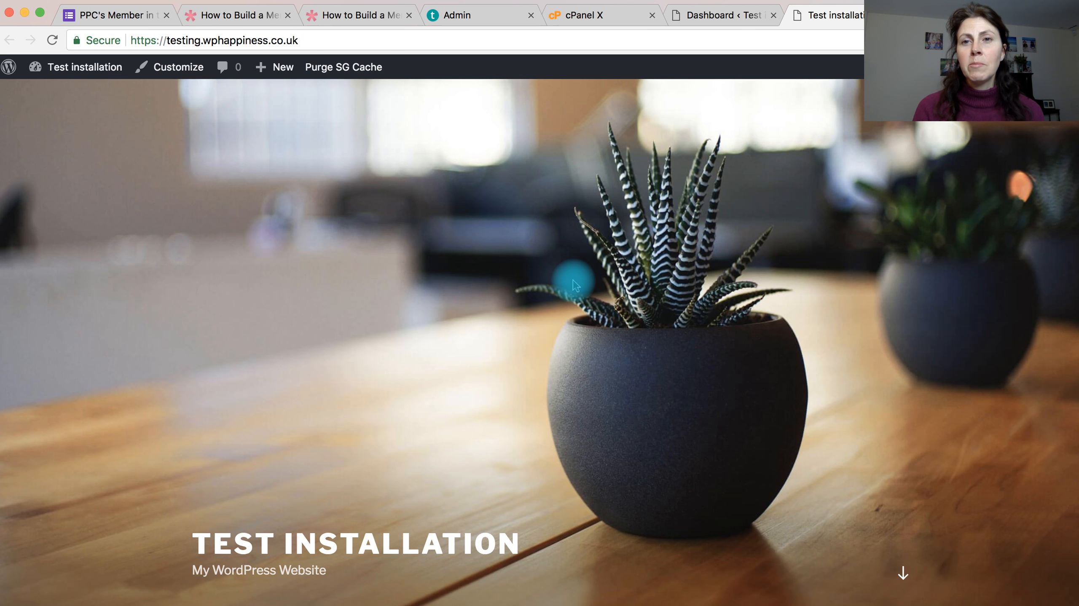
Step: Return to the WordPress dashboard, open the theme management page and review the installed themes
click(726, 17)
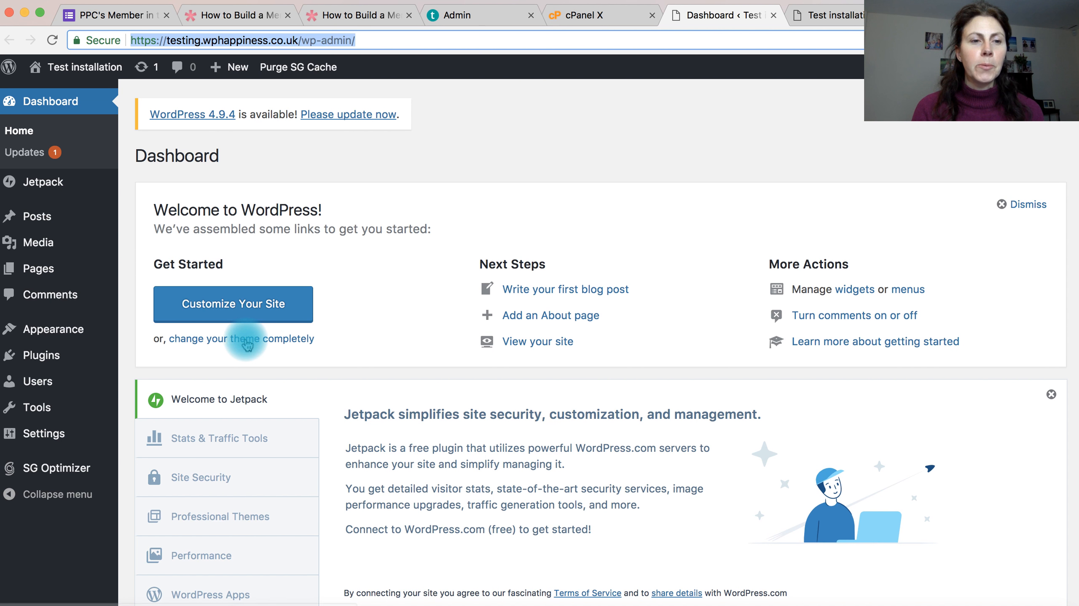
mouse_move(53, 333)
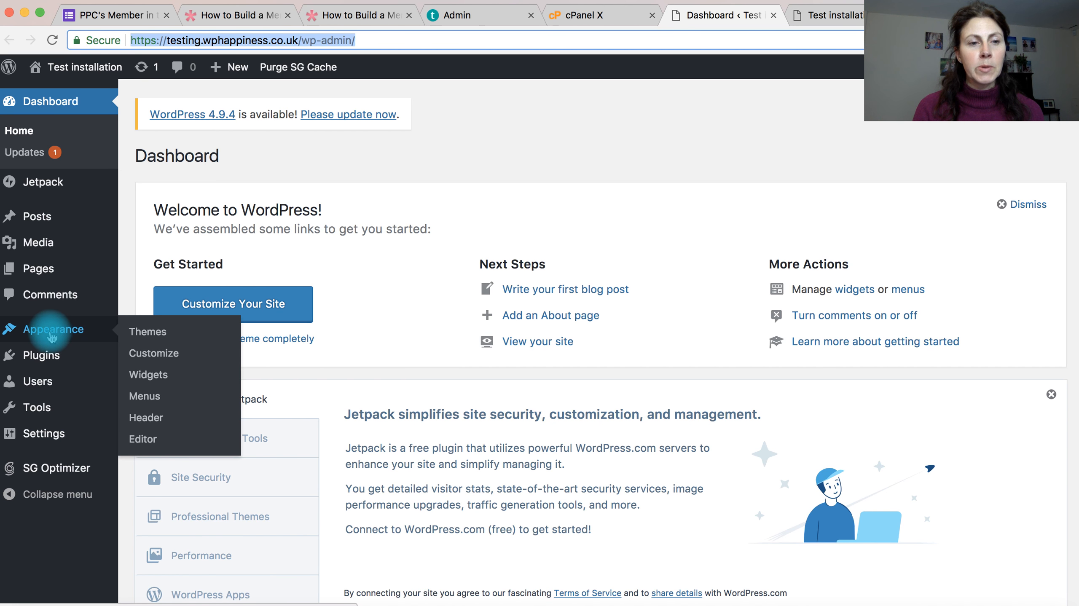
click(153, 338)
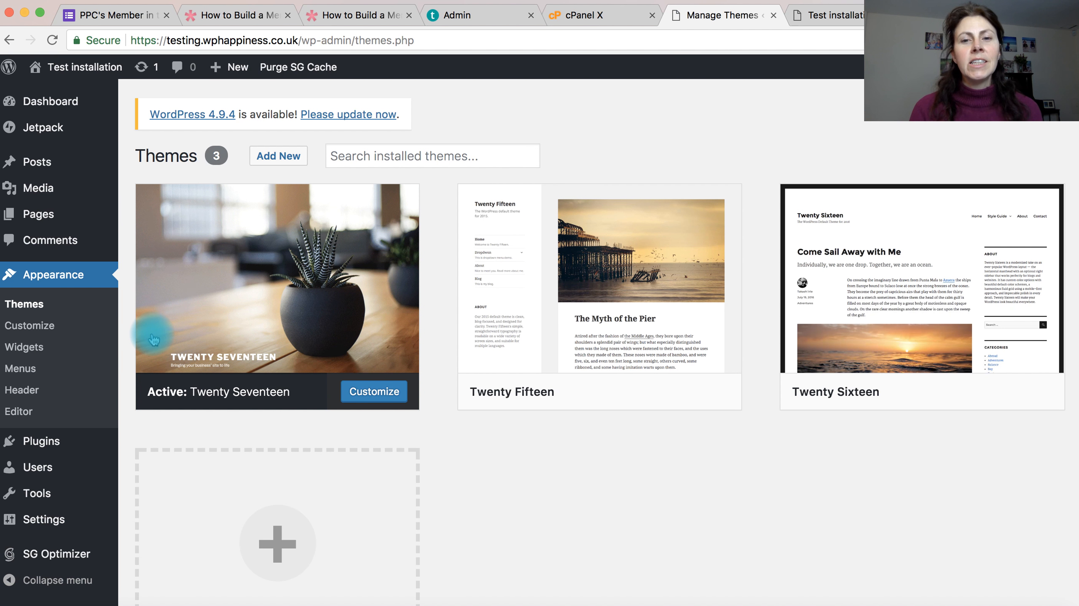
mouse_move(238, 321)
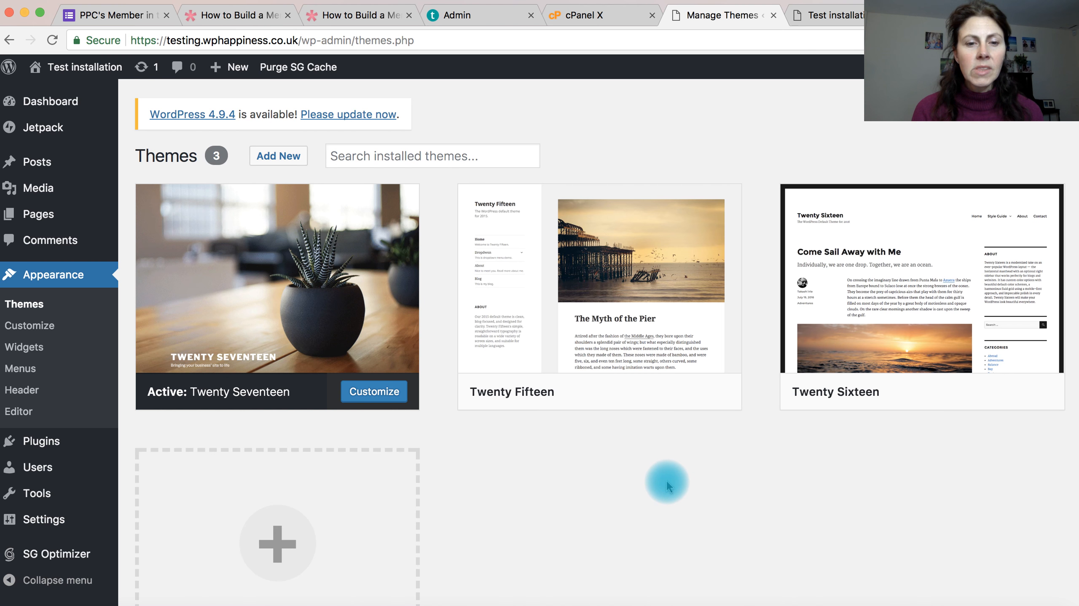
scroll(666, 483, down, 3)
scroll(666, 482, up, 2)
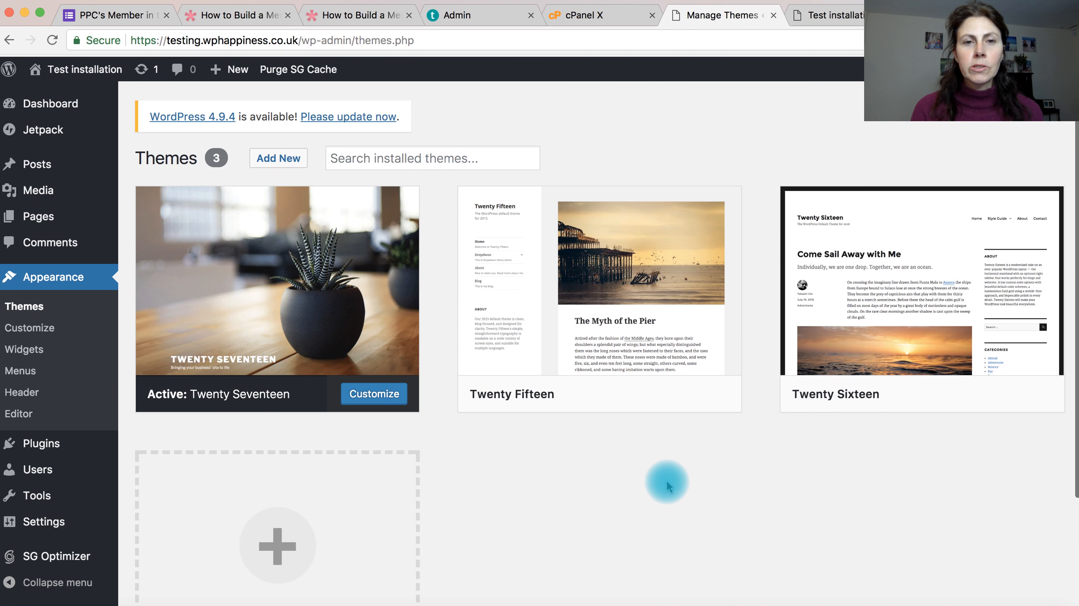
mouse_move(324, 254)
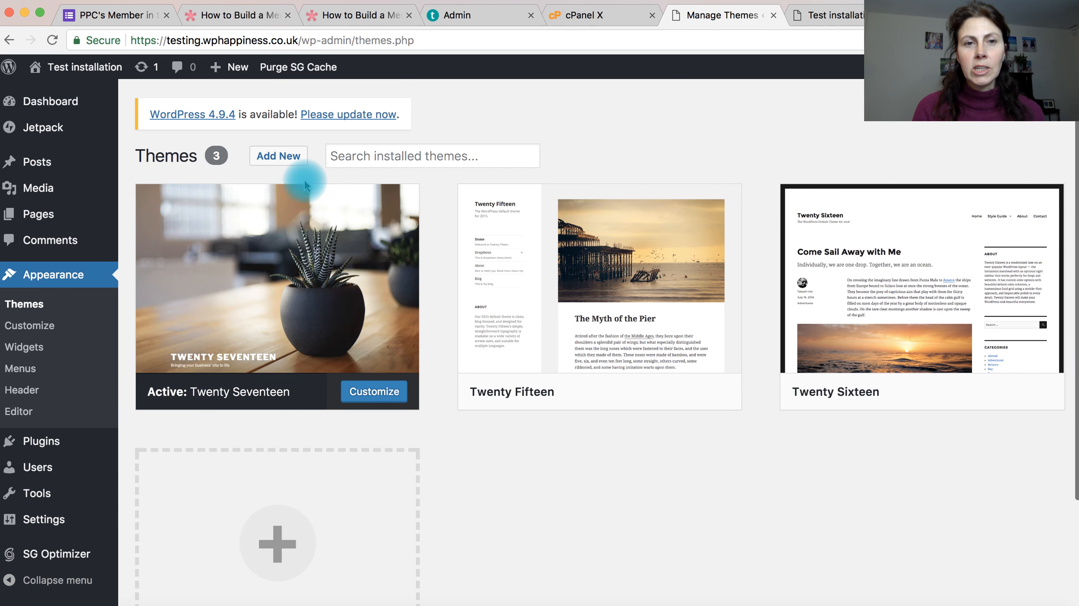
Step: Browse the featured themes available to add and install the Truelove theme
click(289, 157)
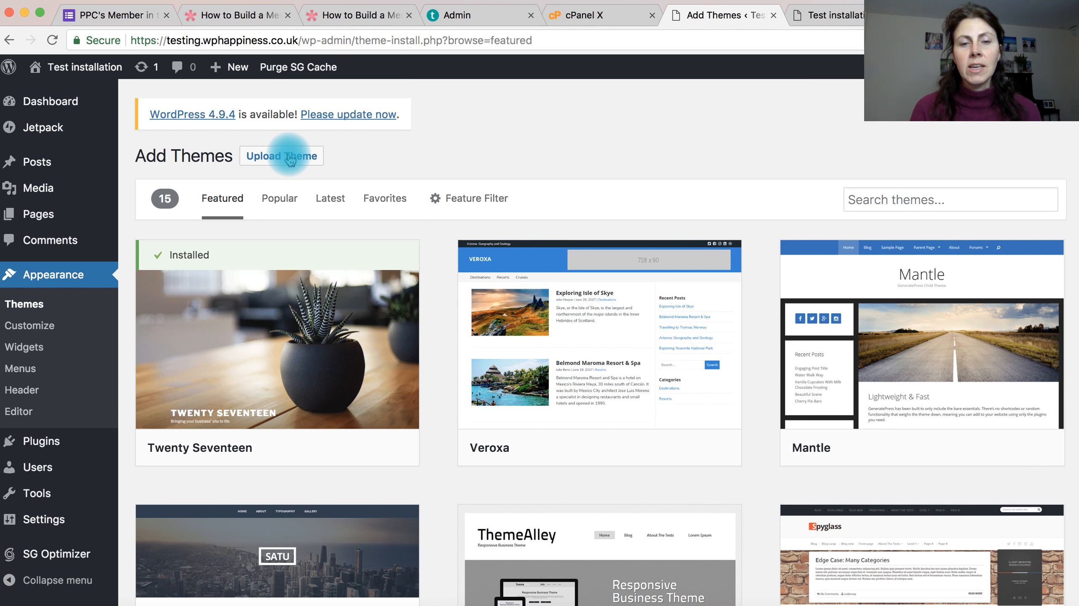
mouse_move(552, 293)
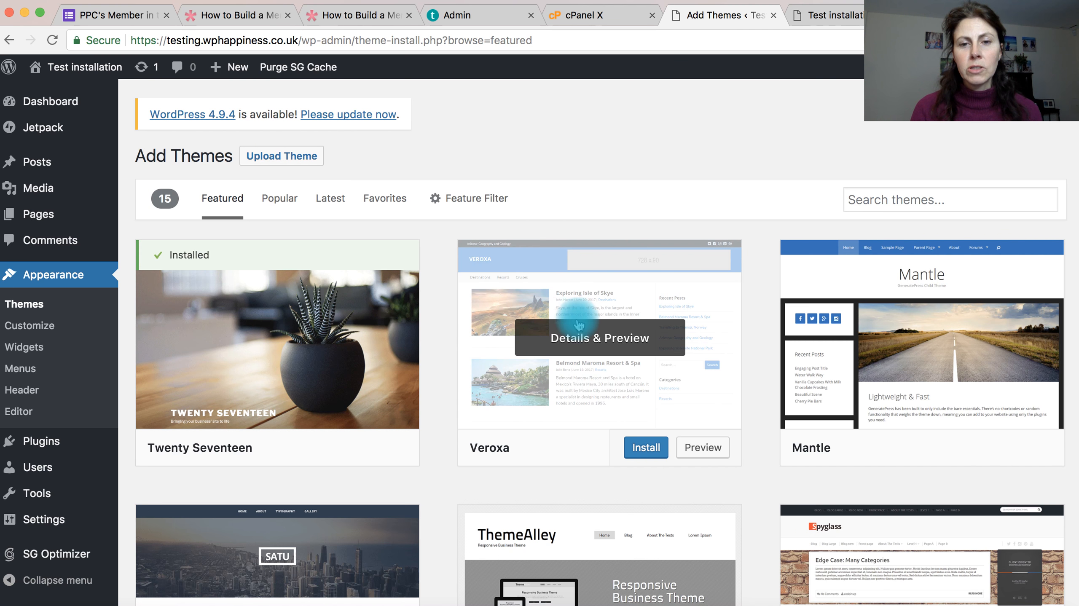
scroll(580, 325, down, 2)
scroll(580, 325, down, 6)
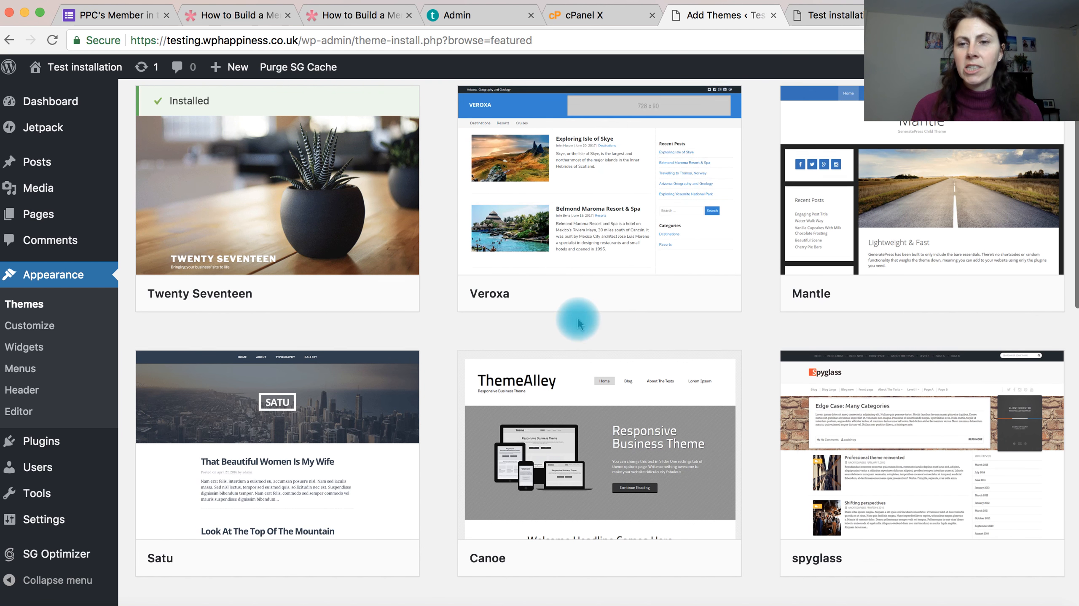
scroll(580, 324, down, 7)
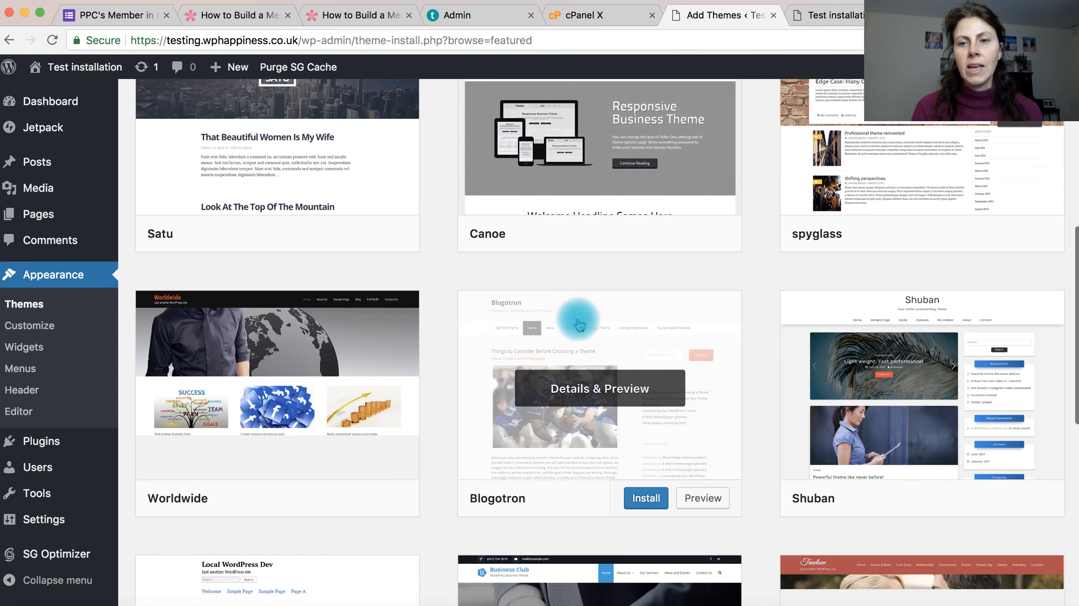
scroll(580, 325, down, 2)
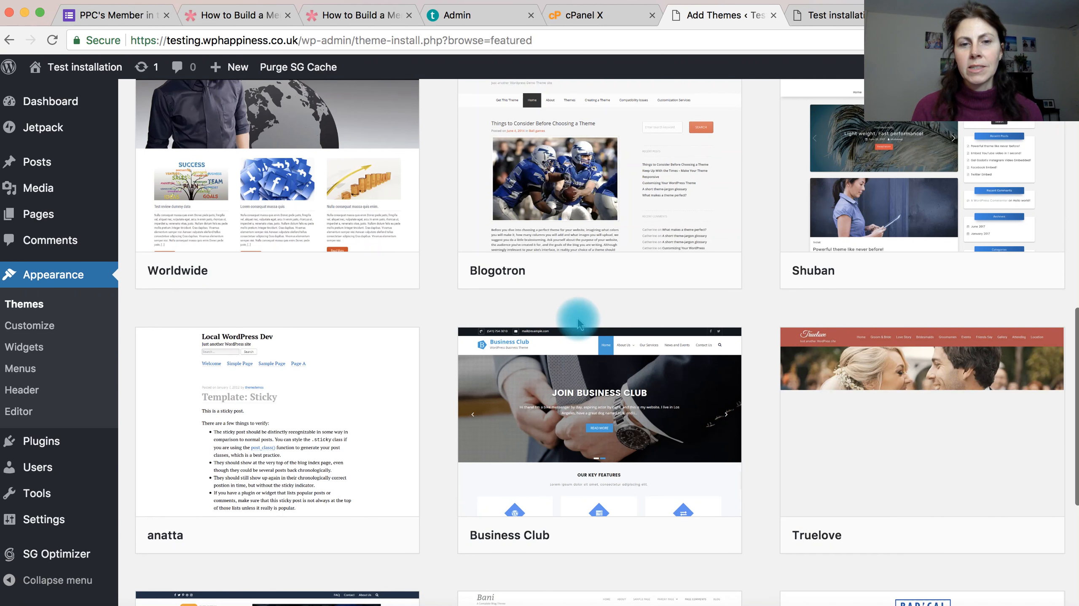
scroll(579, 323, down, 6)
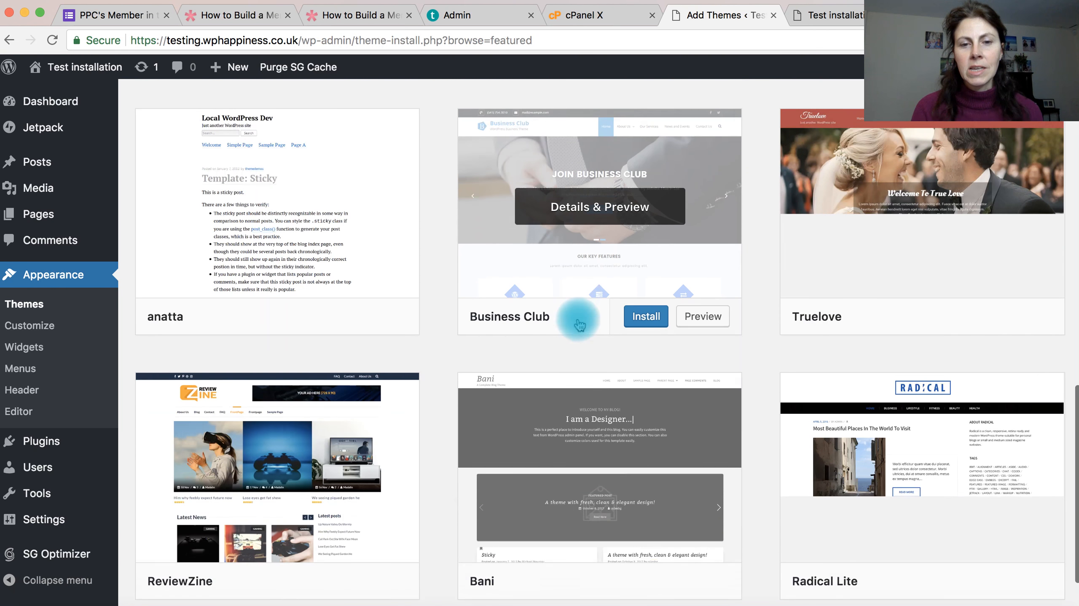
scroll(578, 321, down, 1)
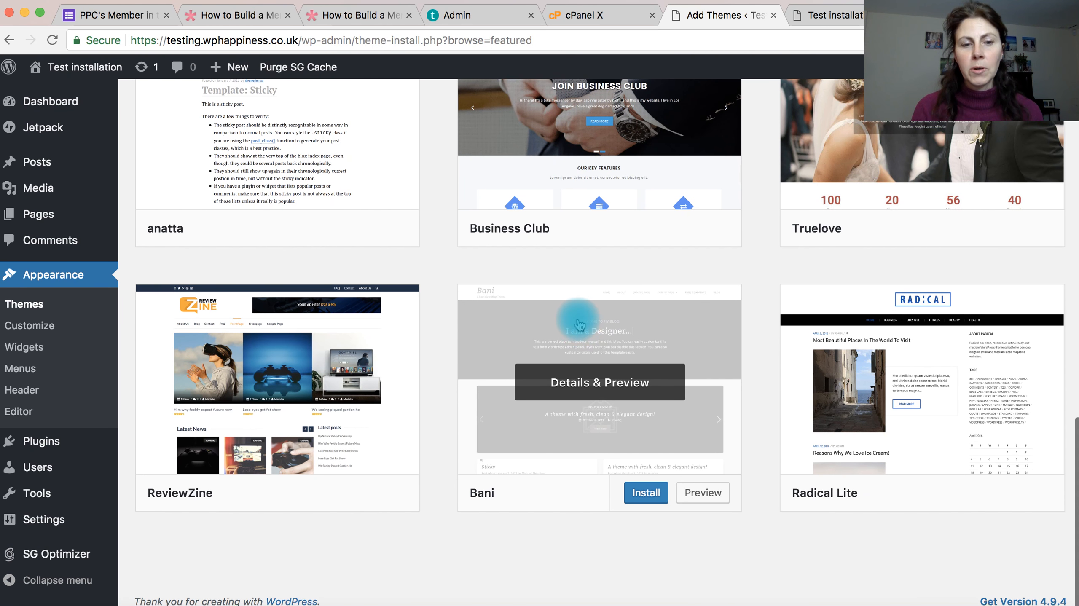
scroll(579, 325, up, 3)
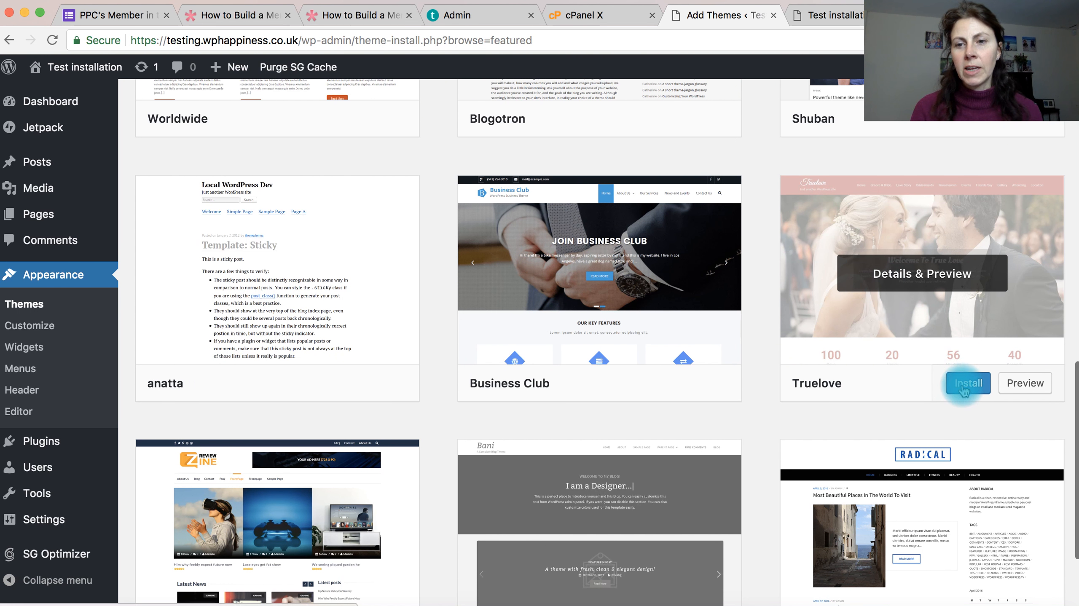
click(965, 389)
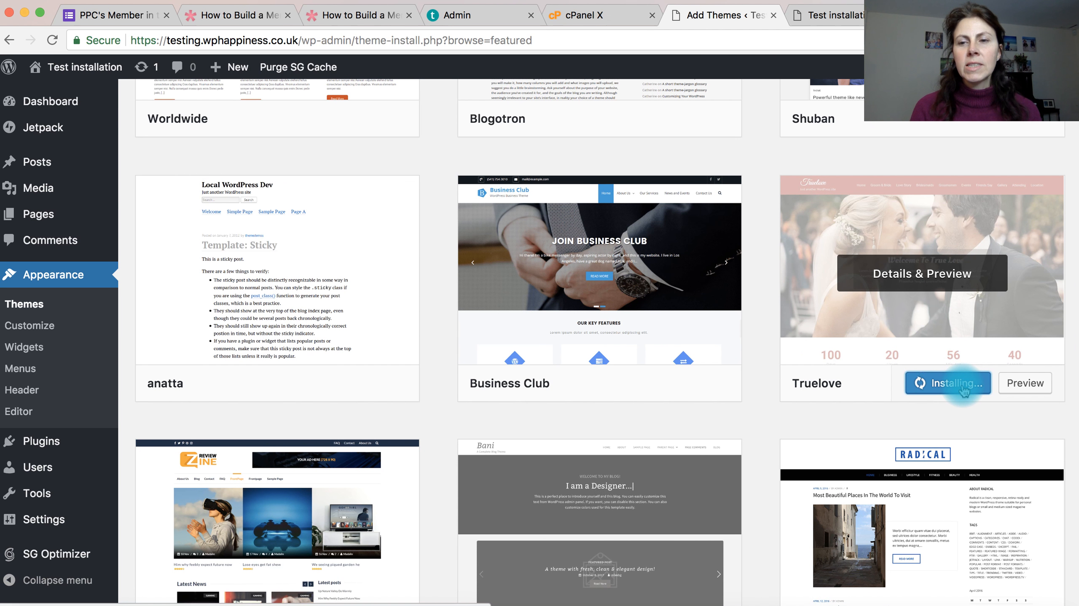
Step: Activate the newly installed Truelove theme on the site
scroll(723, 236, up, 8)
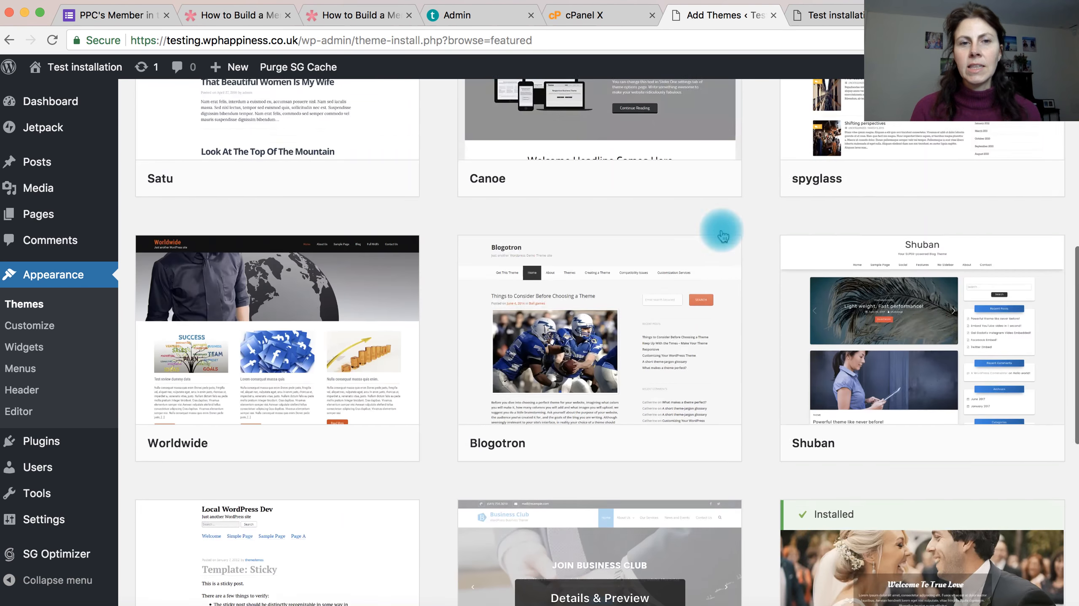
scroll(718, 229, down, 9)
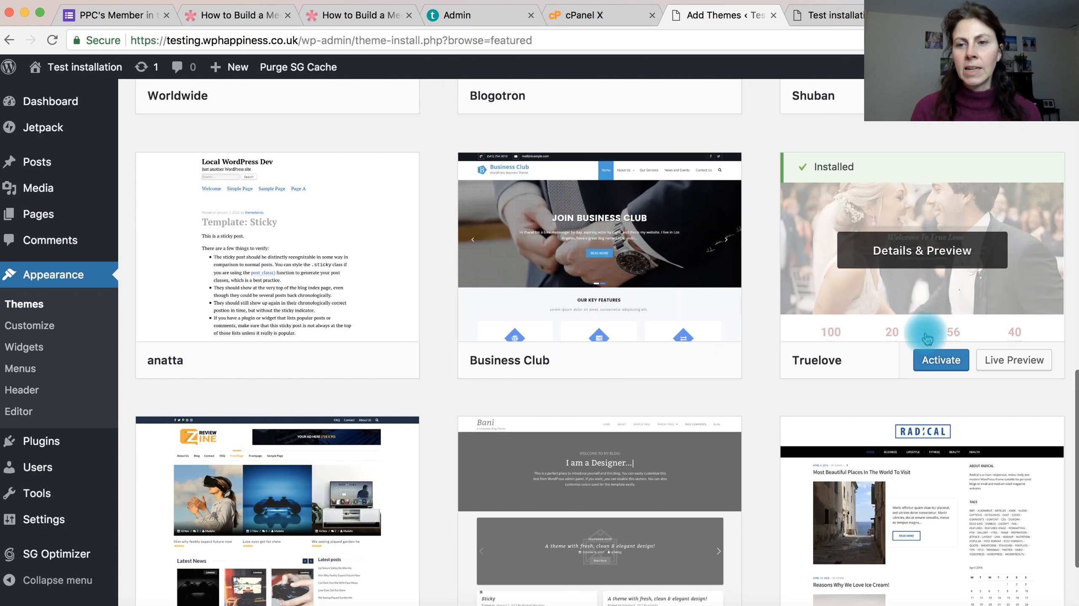
click(940, 360)
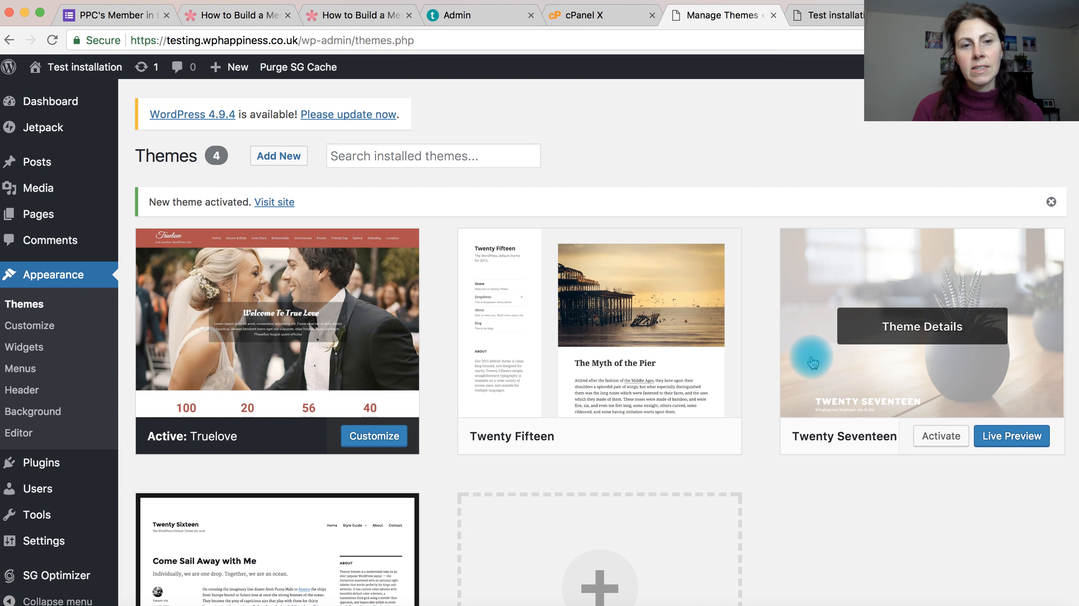
Step: Reload the site's front page in its own tab and examine it with the Truelove theme, down to the footer
click(830, 21)
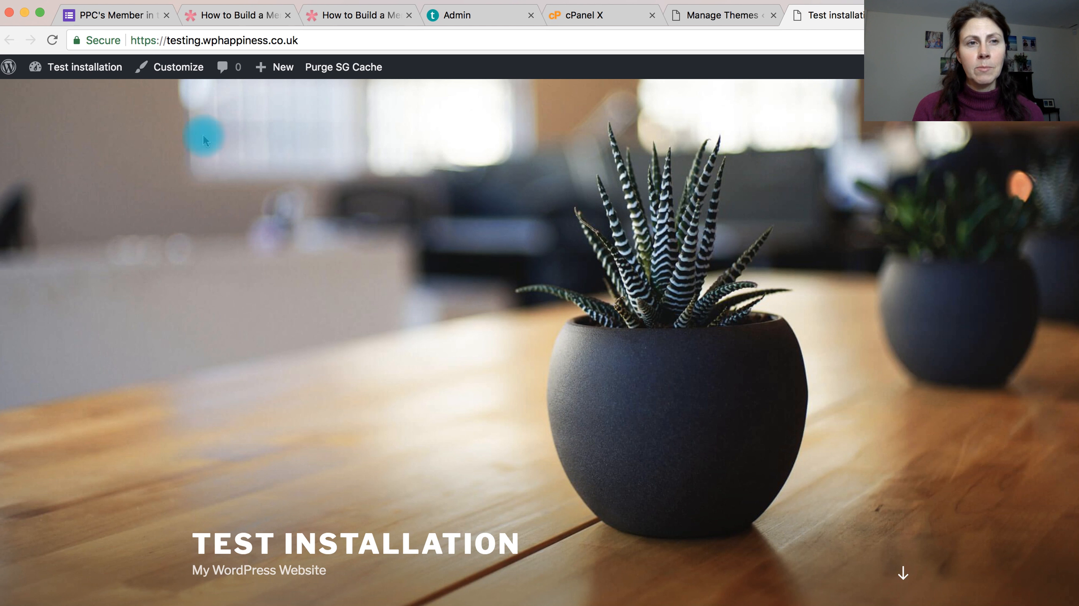
click(52, 39)
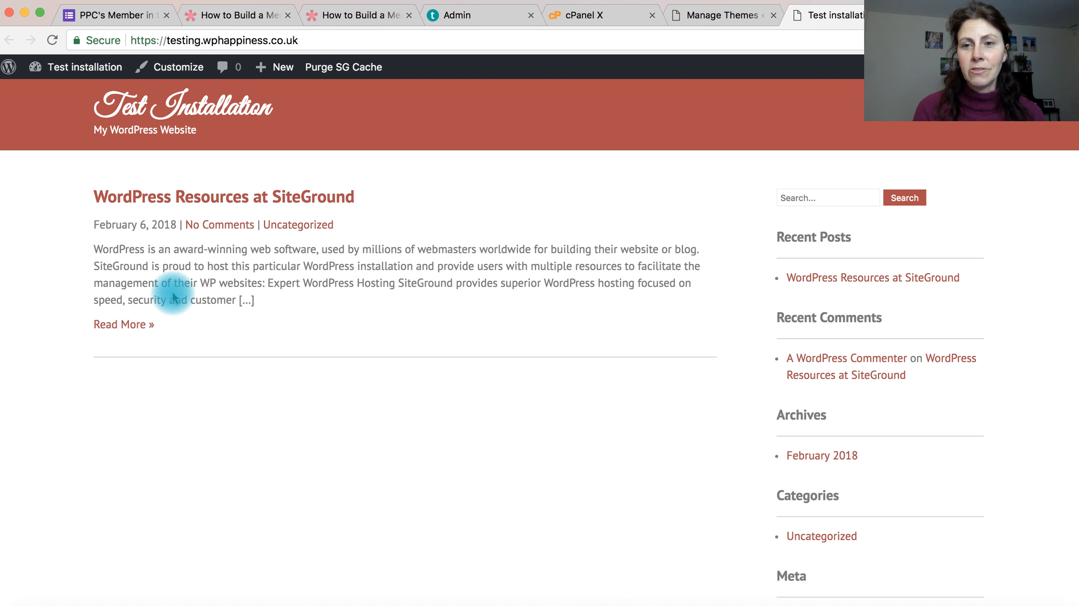
scroll(208, 339, down, 5)
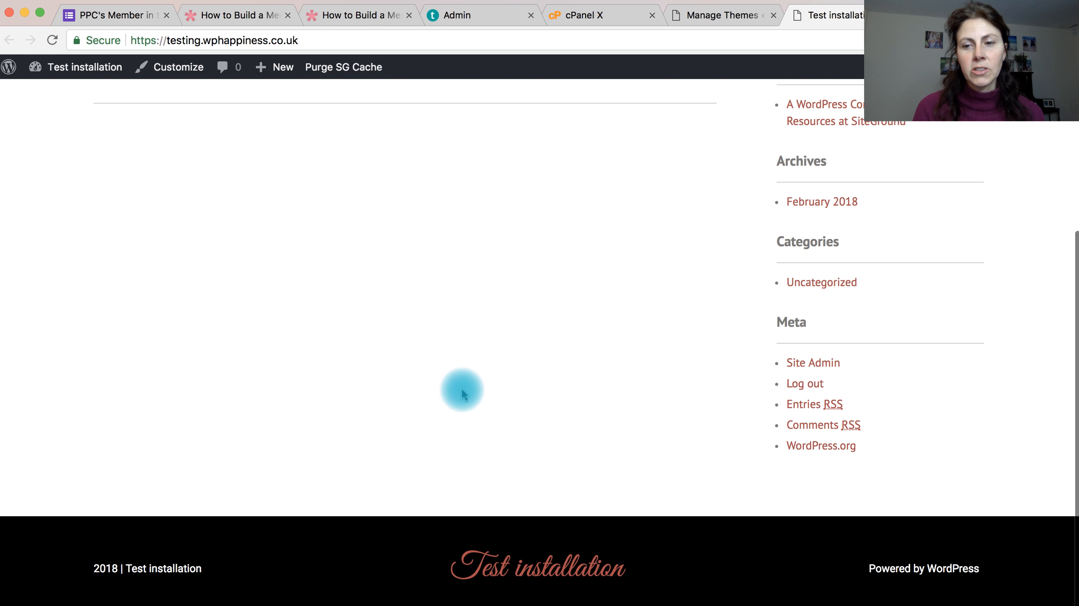
scroll(530, 345, up, 6)
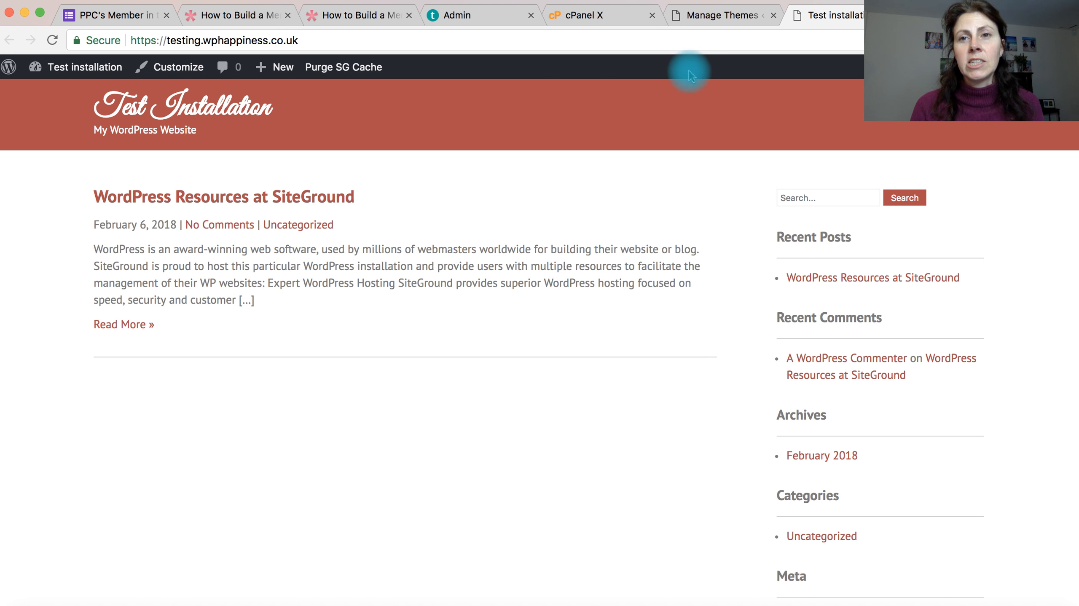
Step: Return to the theme management page, install the Hestia theme from the popular themes and activate it
click(714, 16)
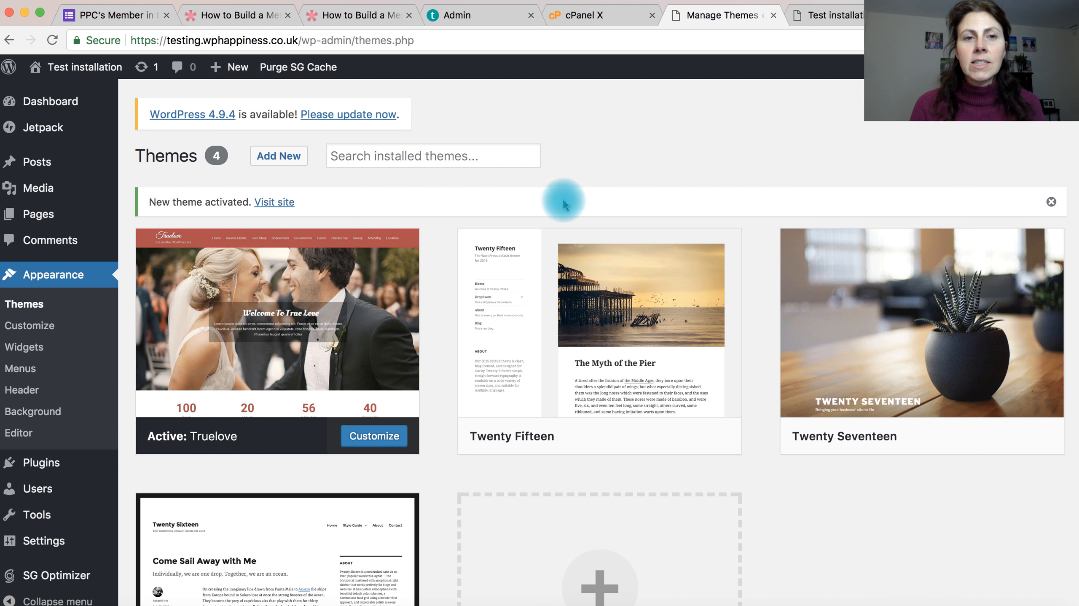
click(279, 156)
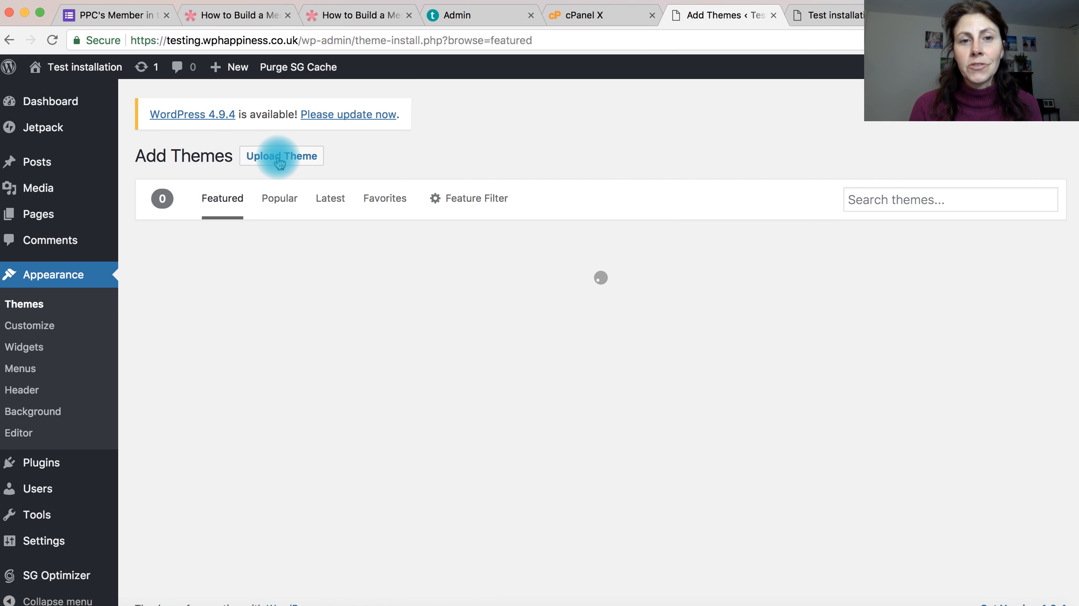
click(276, 203)
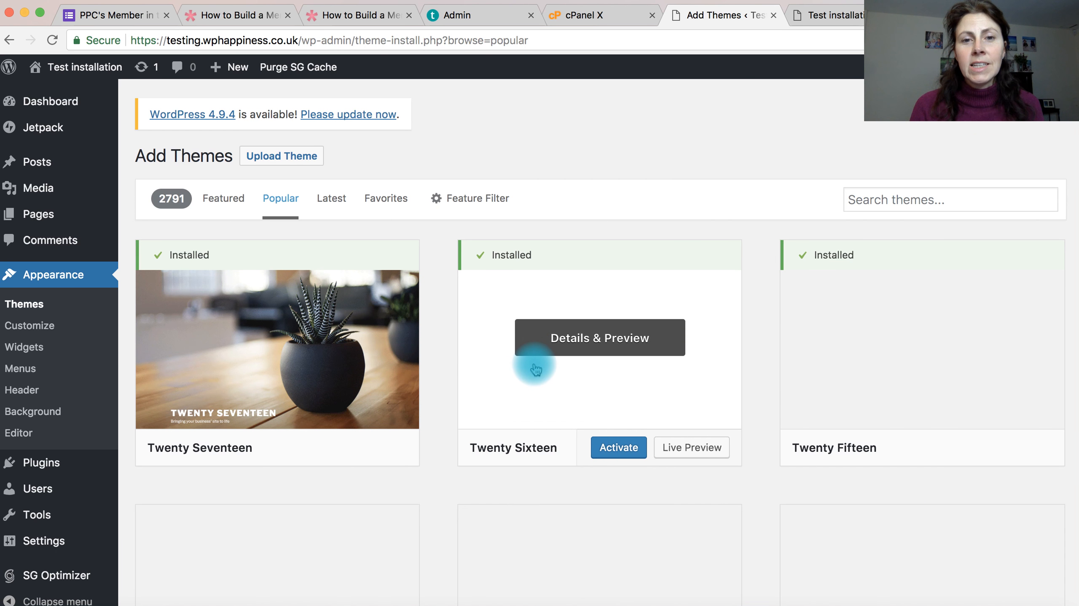
scroll(523, 399, down, 7)
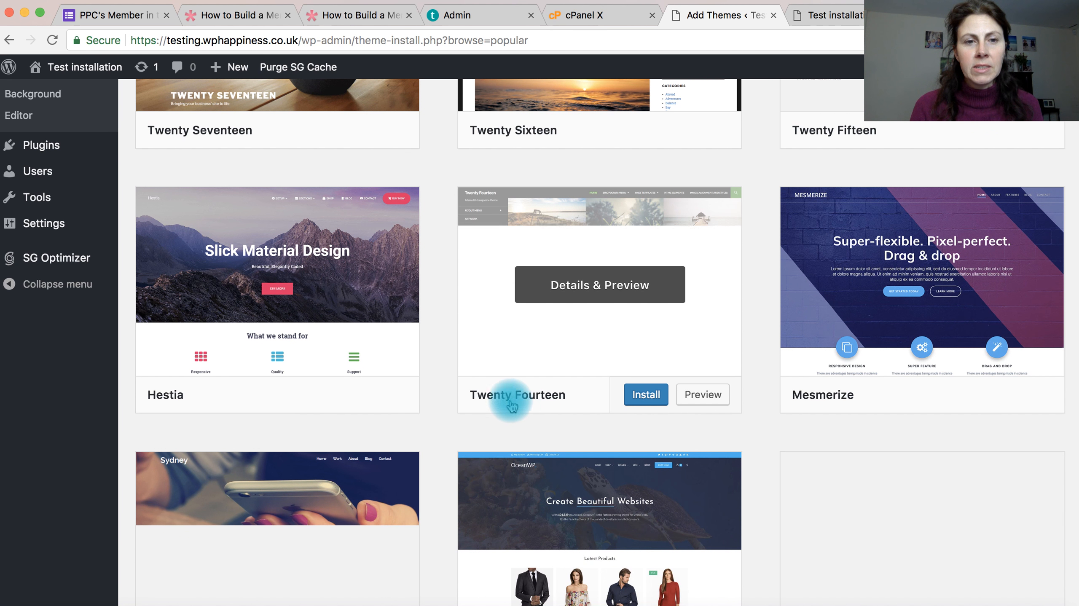
click(321, 396)
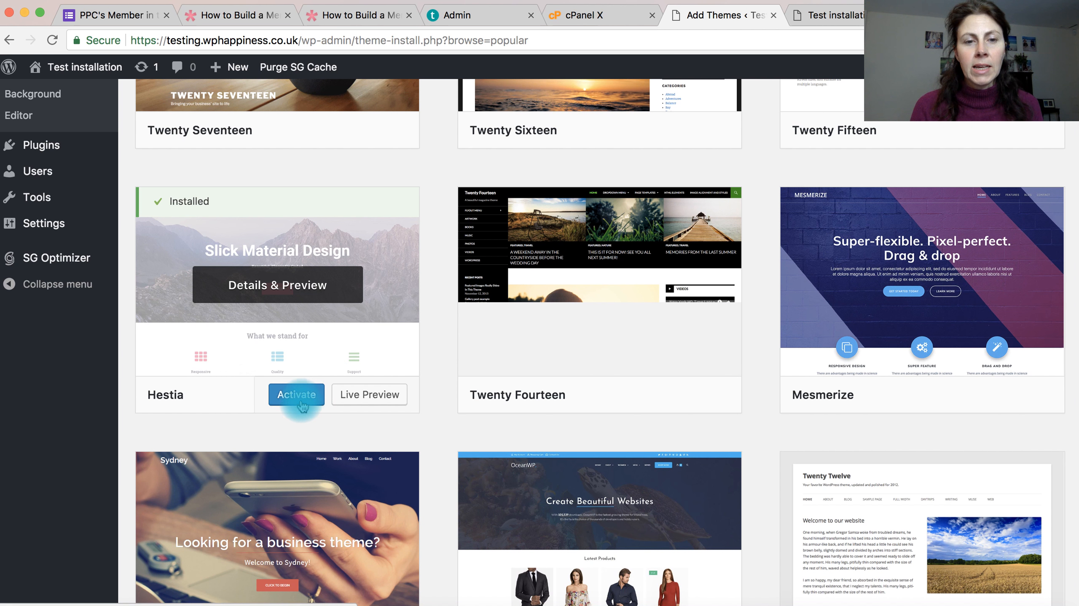
click(299, 395)
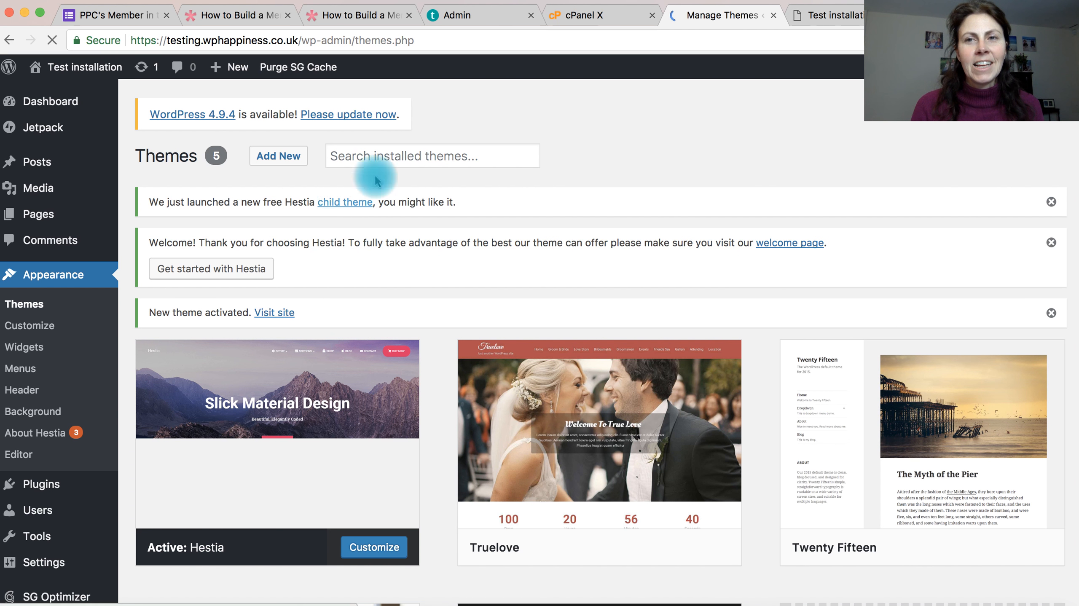
Step: Reload the site's front page in its own tab and examine it with the Hestia theme, down to the footer
click(828, 14)
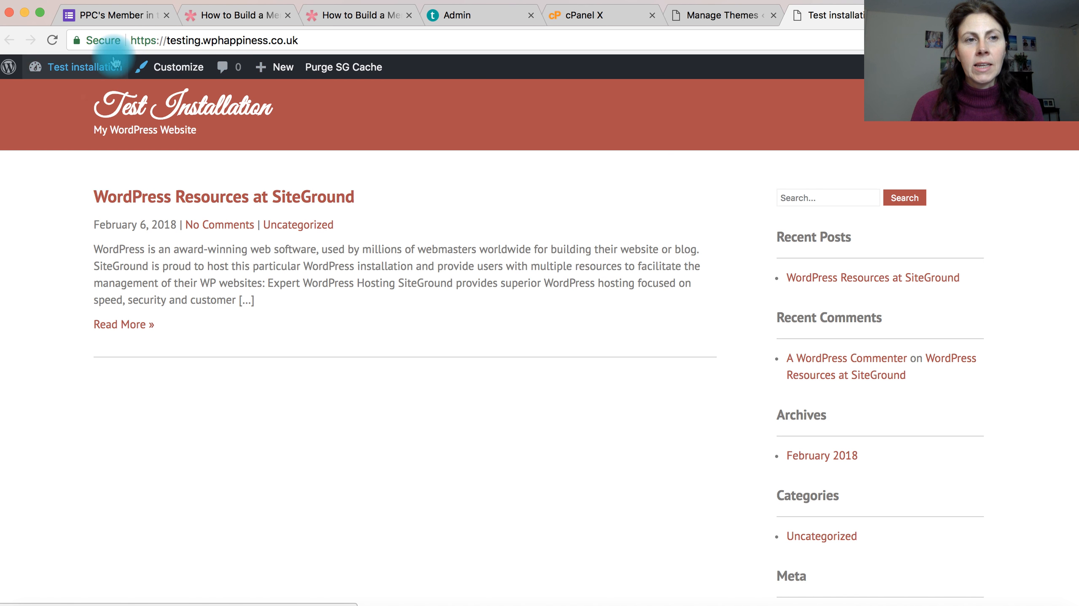
click(52, 40)
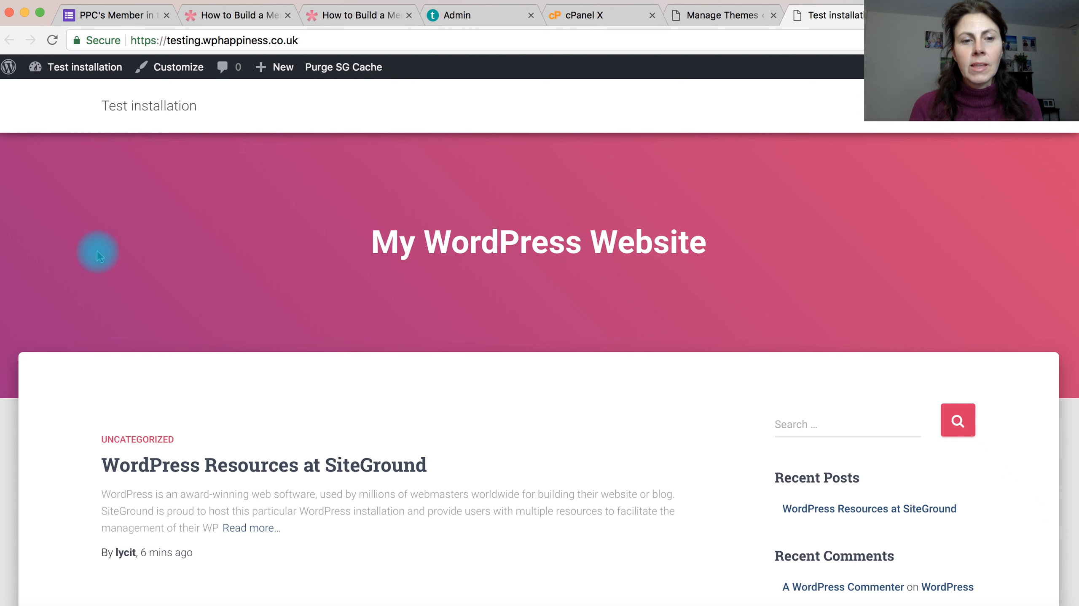
scroll(127, 304, down, 5)
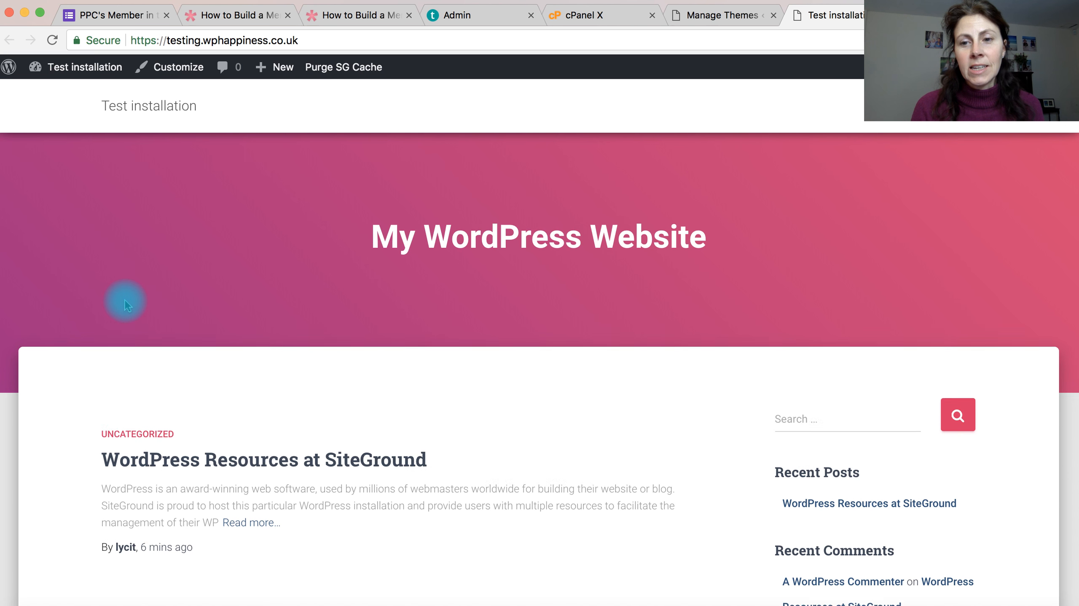
scroll(127, 304, up, 3)
scroll(126, 304, up, 1)
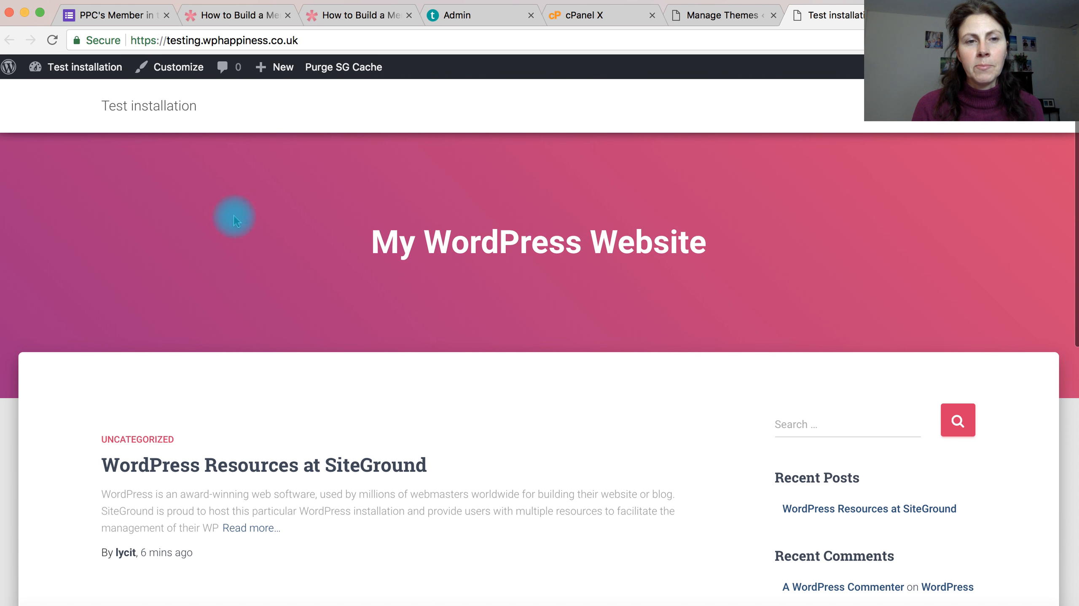
scroll(301, 337, down, 10)
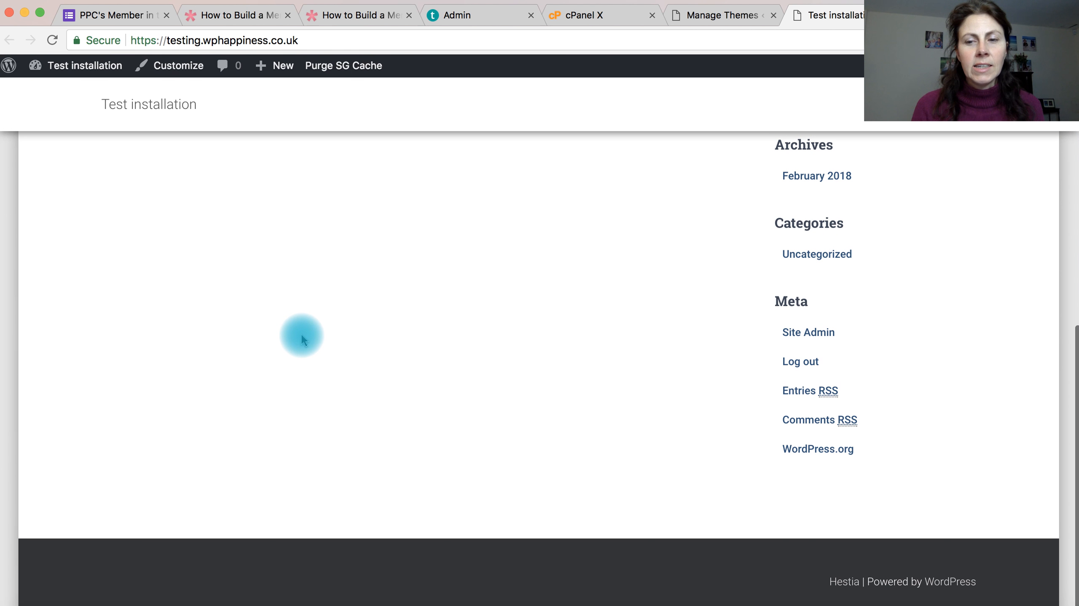
scroll(301, 337, up, 10)
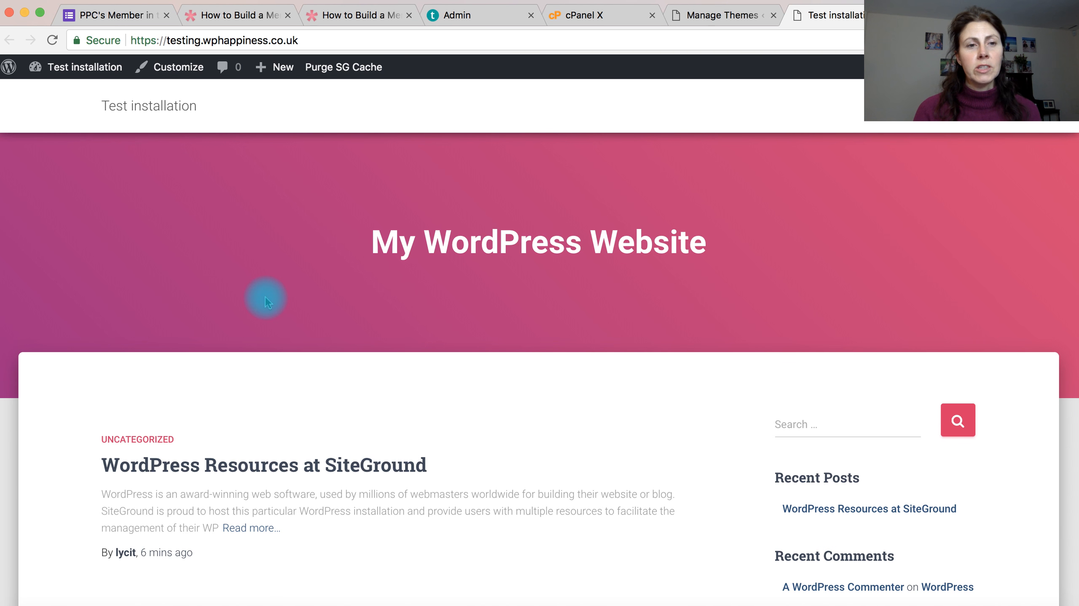
scroll(248, 330, down, 3)
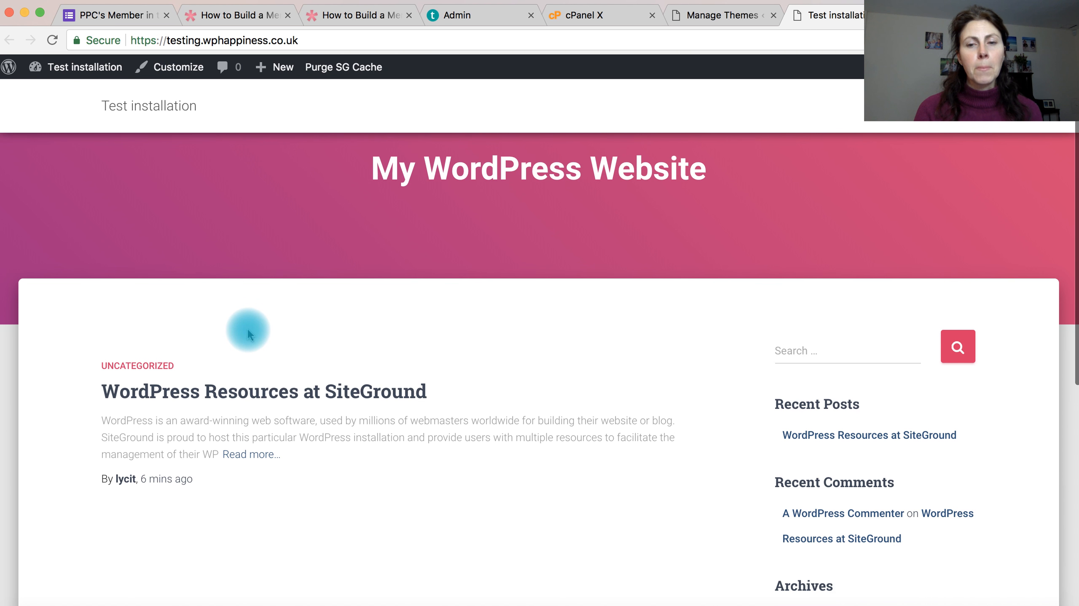
scroll(247, 330, up, 3)
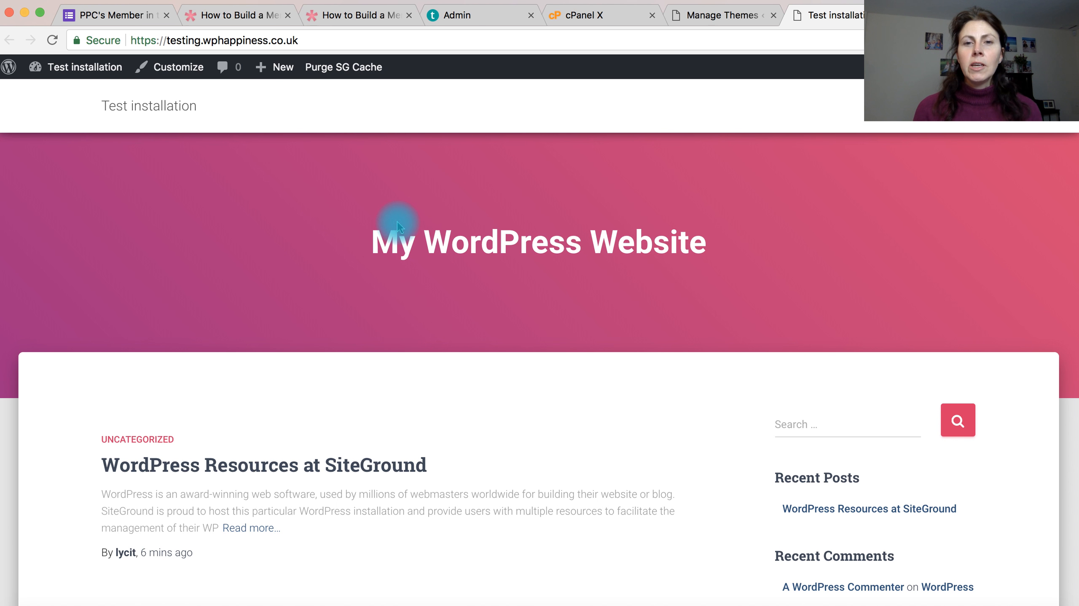
Step: Return to the dashboard and browse the featured themes available to add, dismissing the Hestia feedback survey
click(729, 25)
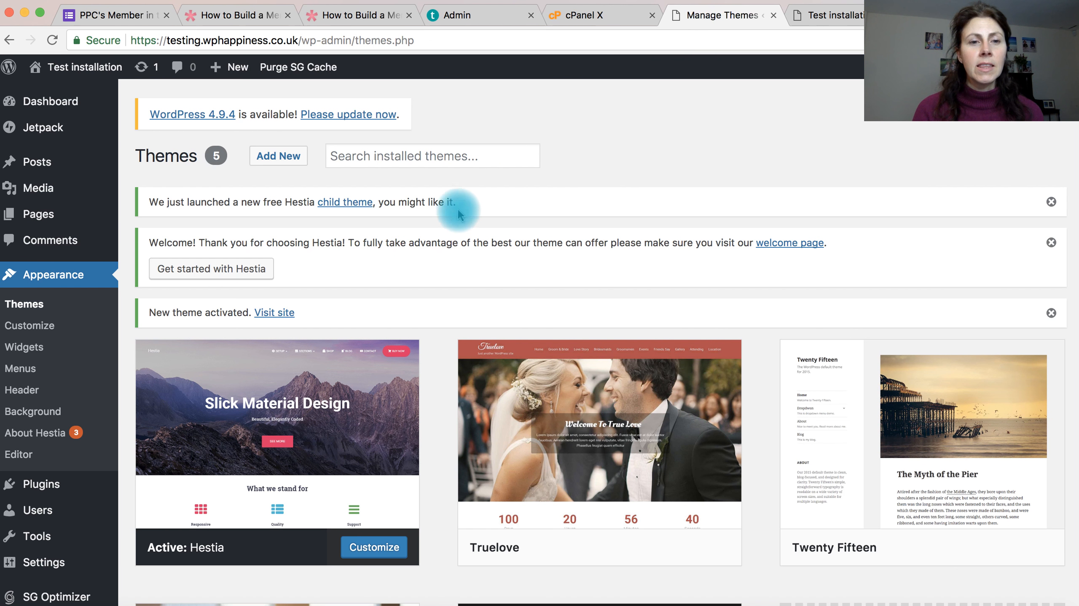
click(284, 163)
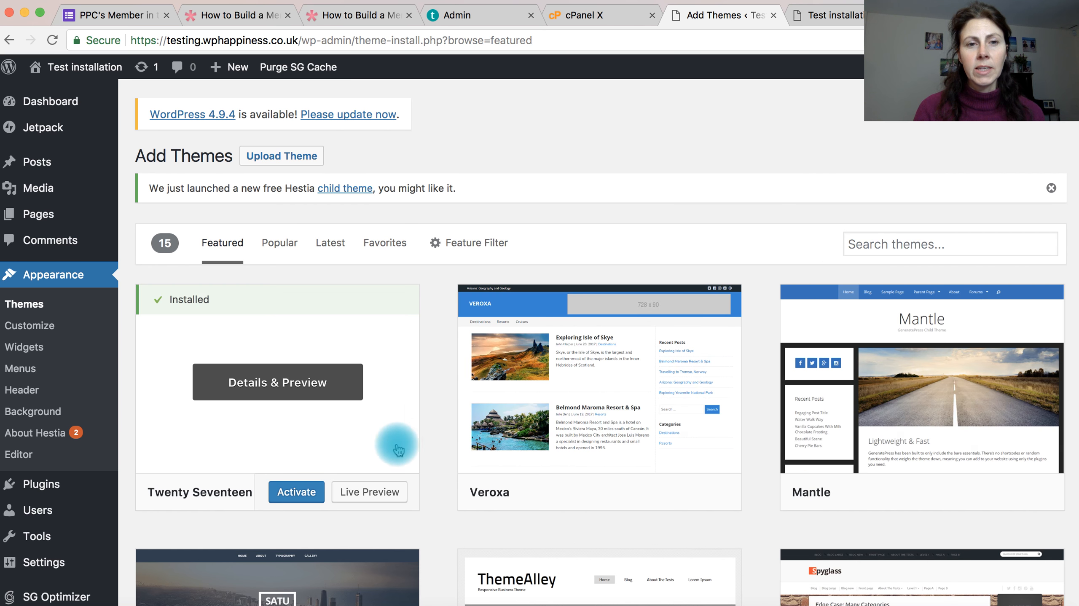
scroll(410, 442, down, 5)
scroll(412, 444, down, 1)
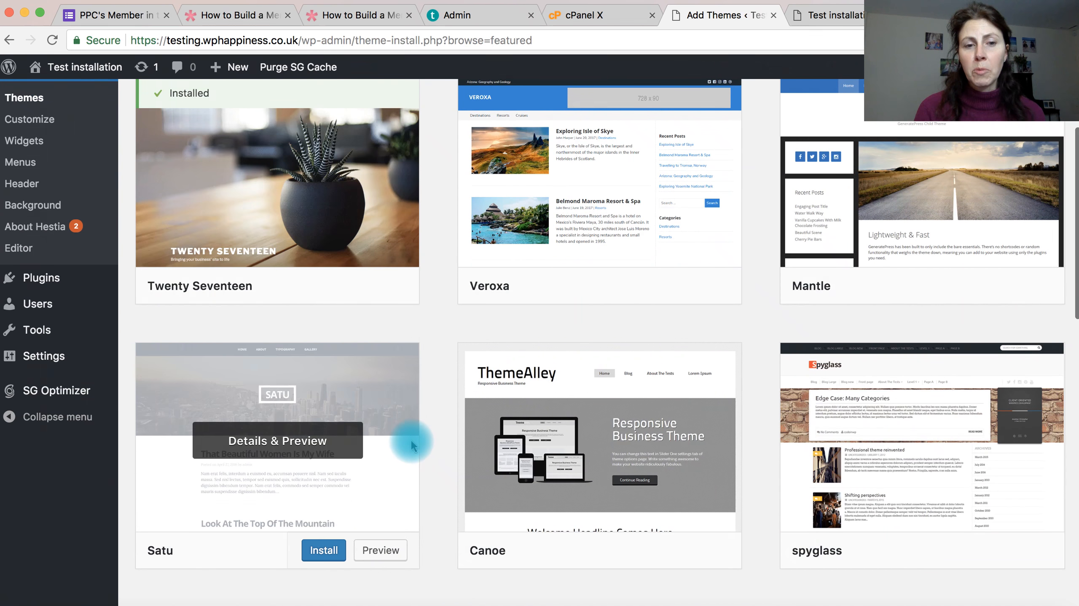
click(411, 443)
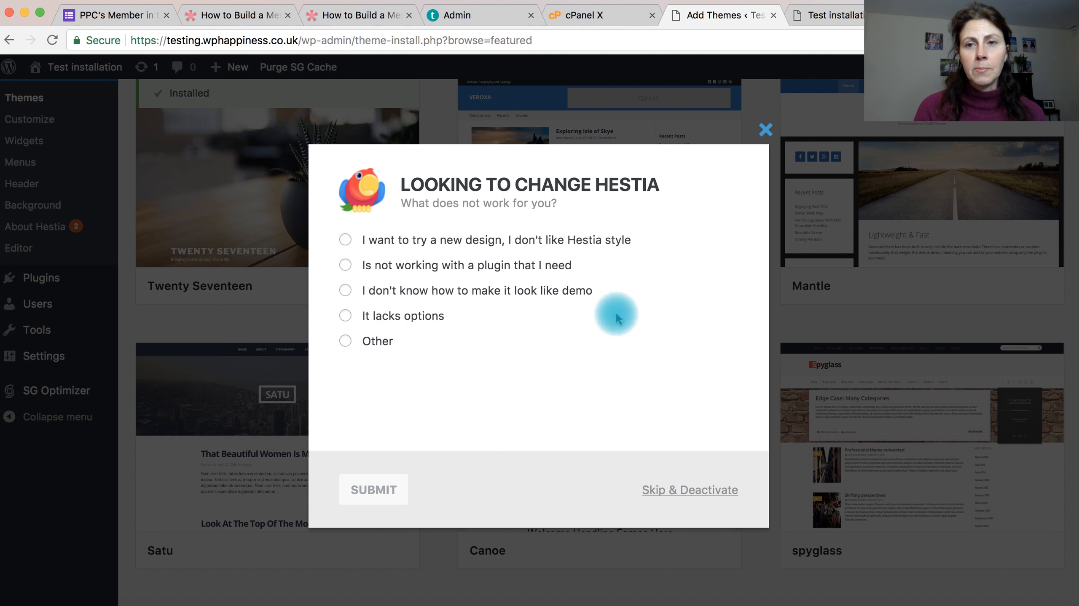
click(766, 134)
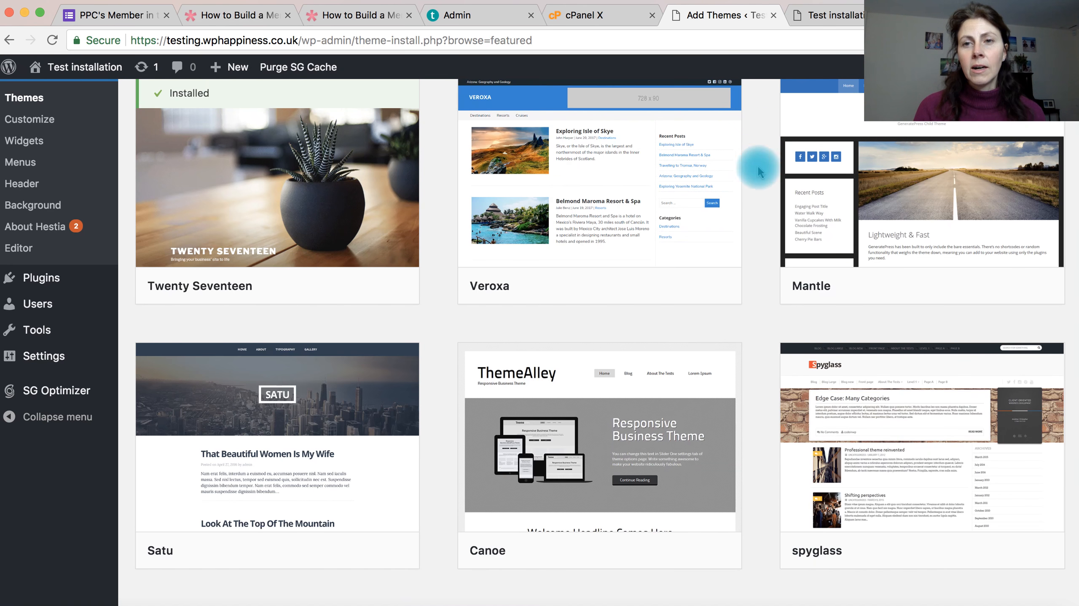
scroll(715, 282, down, 4)
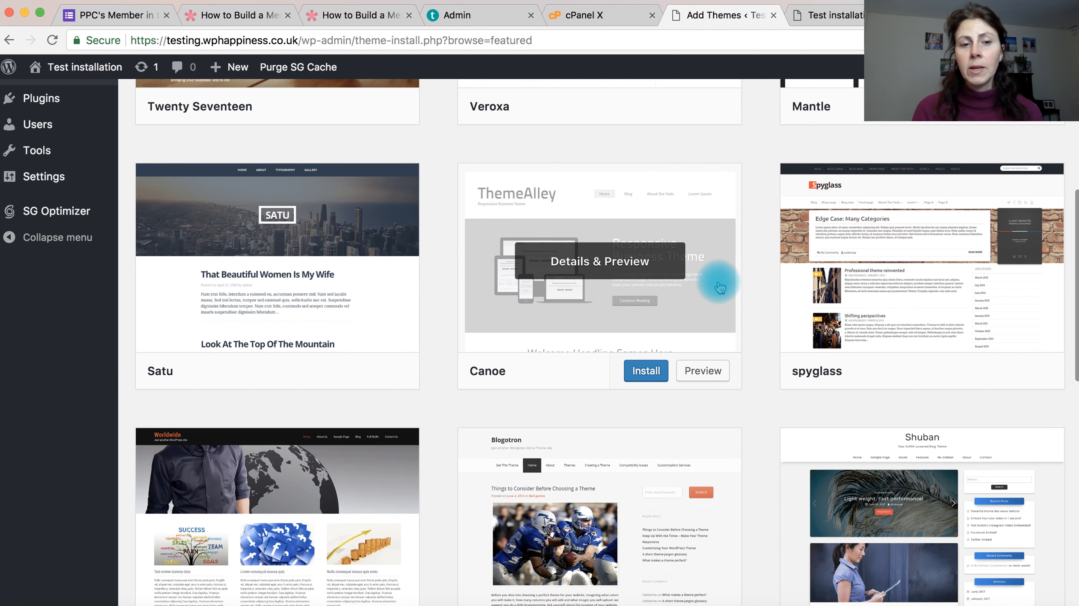
scroll(720, 361, down, 4)
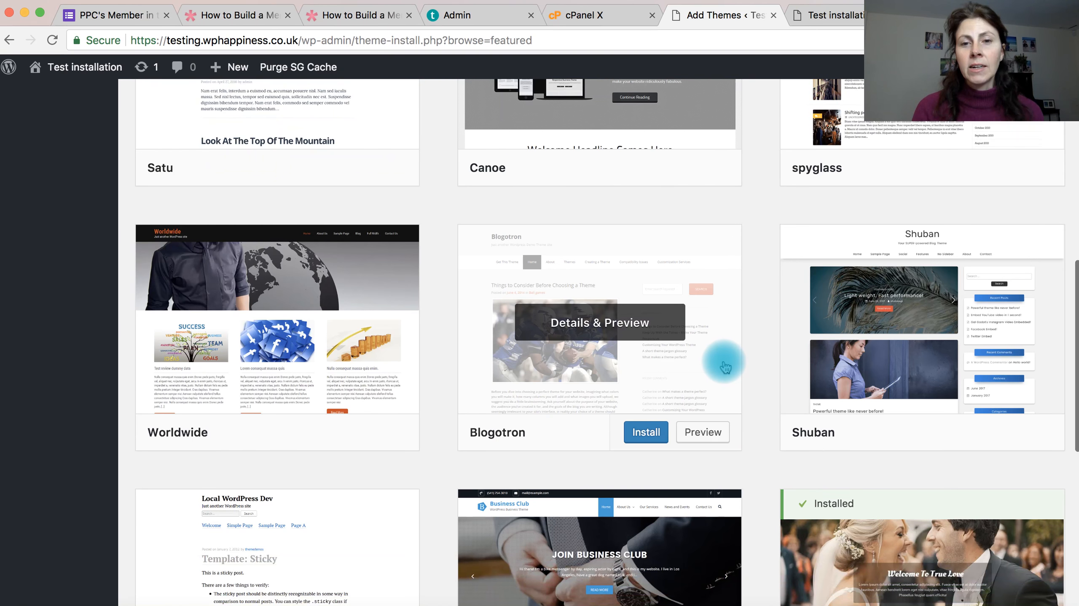
scroll(725, 367, up, 7)
scroll(726, 368, up, 3)
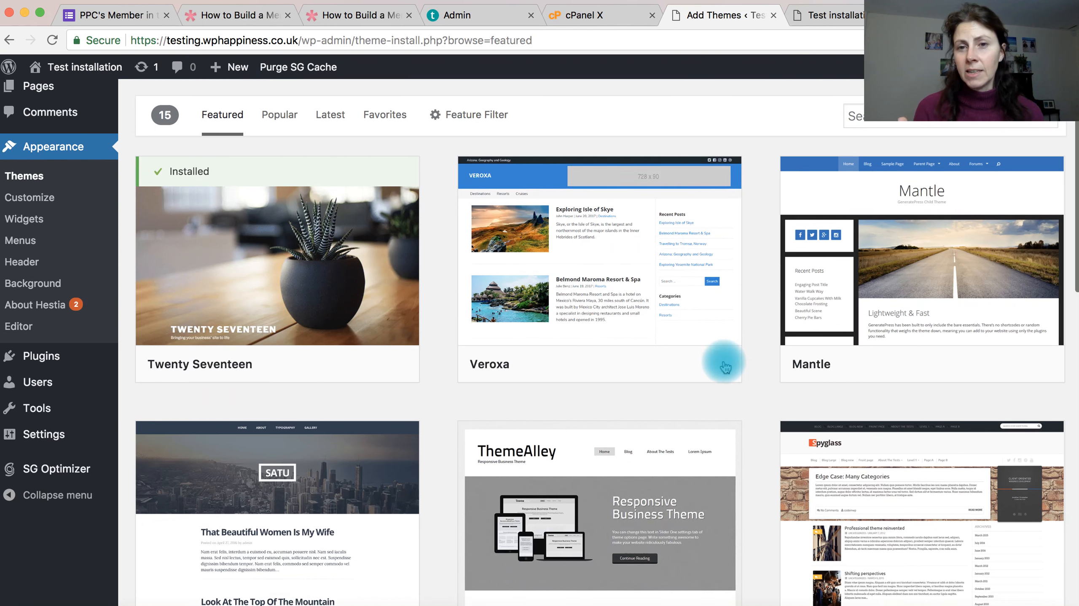
scroll(725, 367, up, 3)
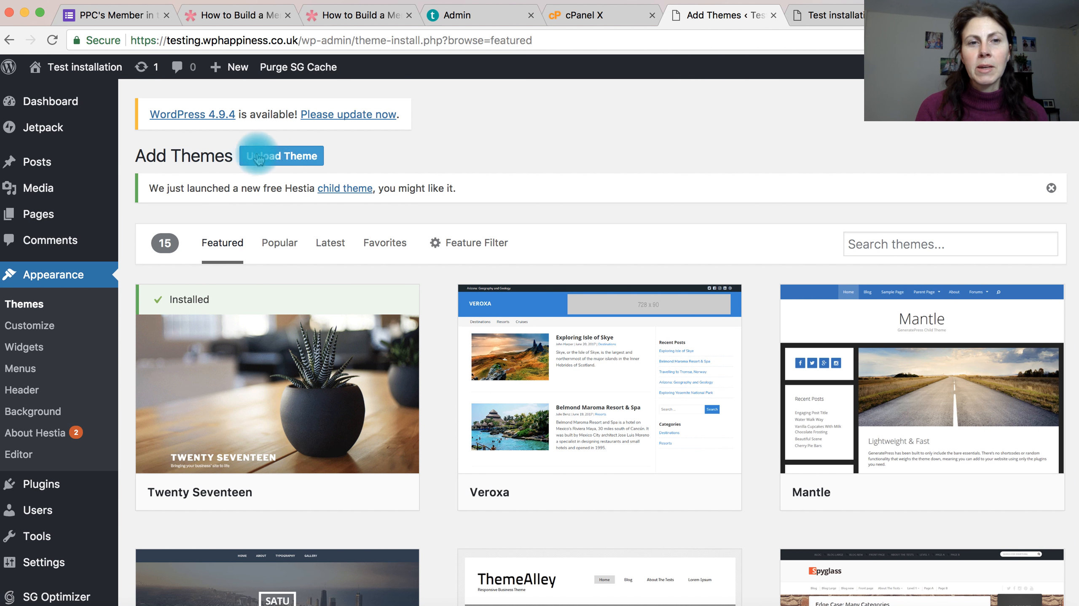
Step: Choose Divi.zip from the WordPress Success Bootcamp Onboarding folder in Dropbox as the theme file to upload
click(280, 164)
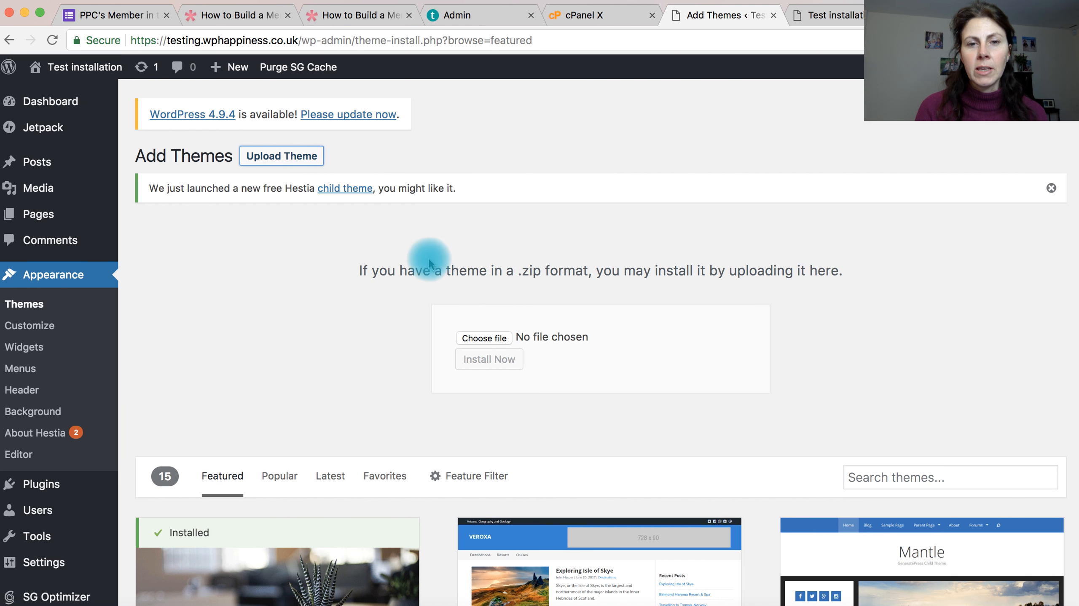
click(489, 341)
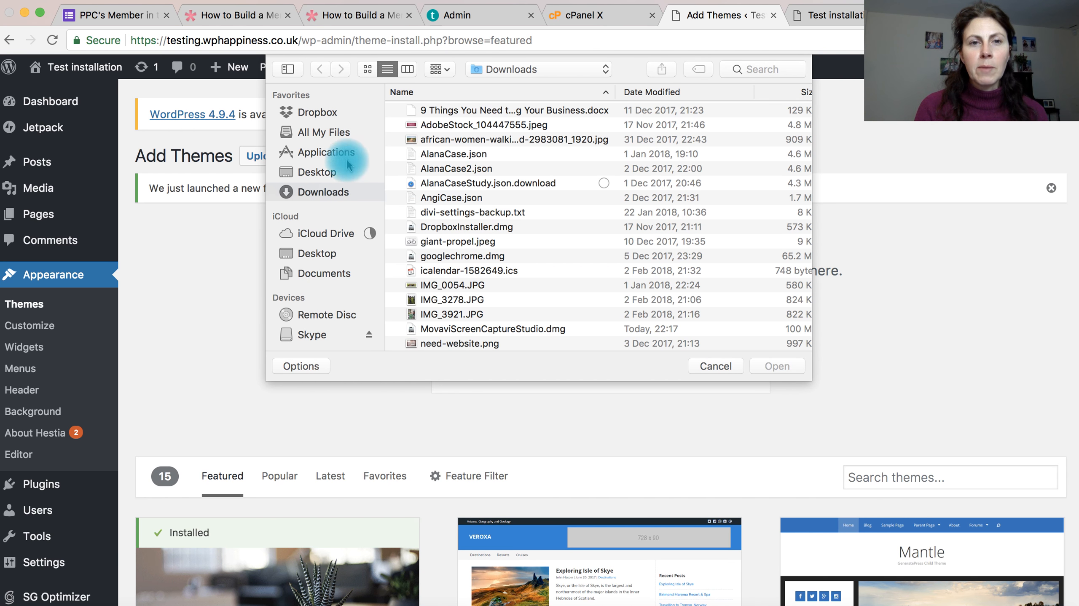
click(316, 112)
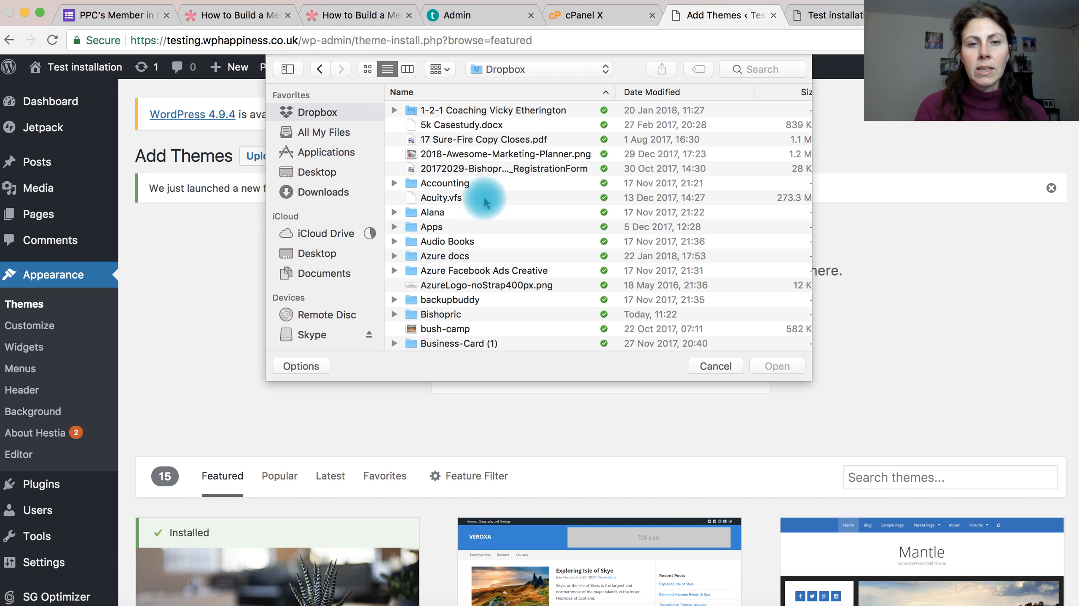
scroll(475, 231, down, 20)
scroll(477, 234, down, 15)
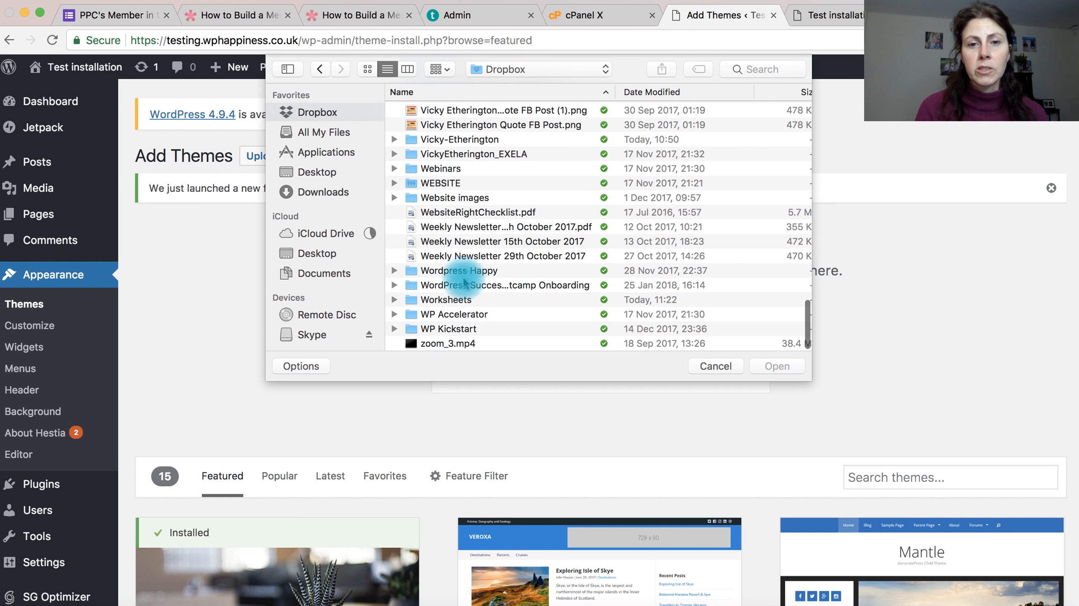
double_click(463, 287)
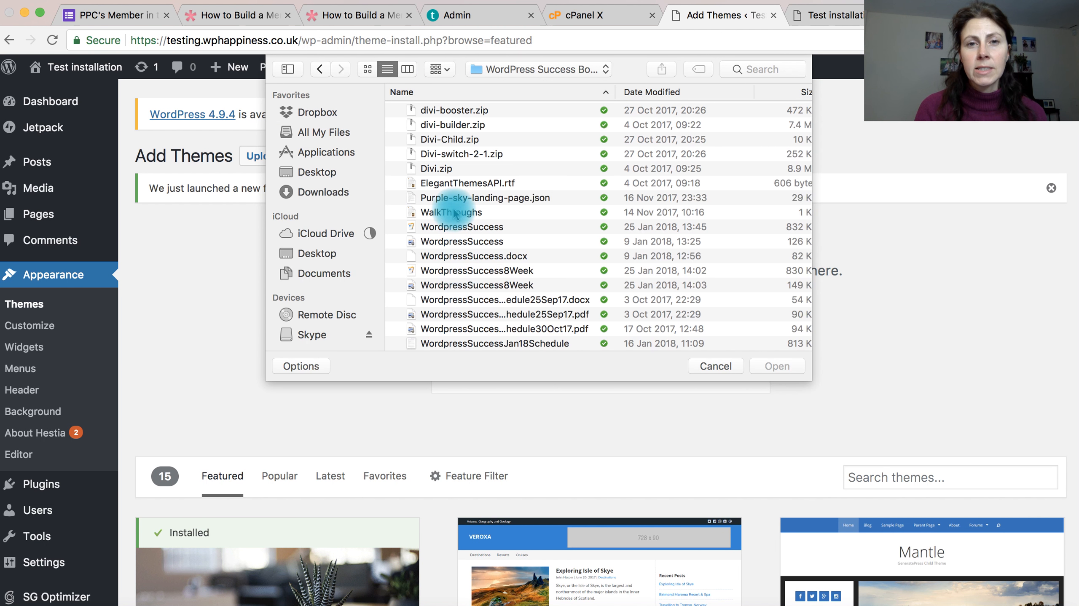
double_click(437, 172)
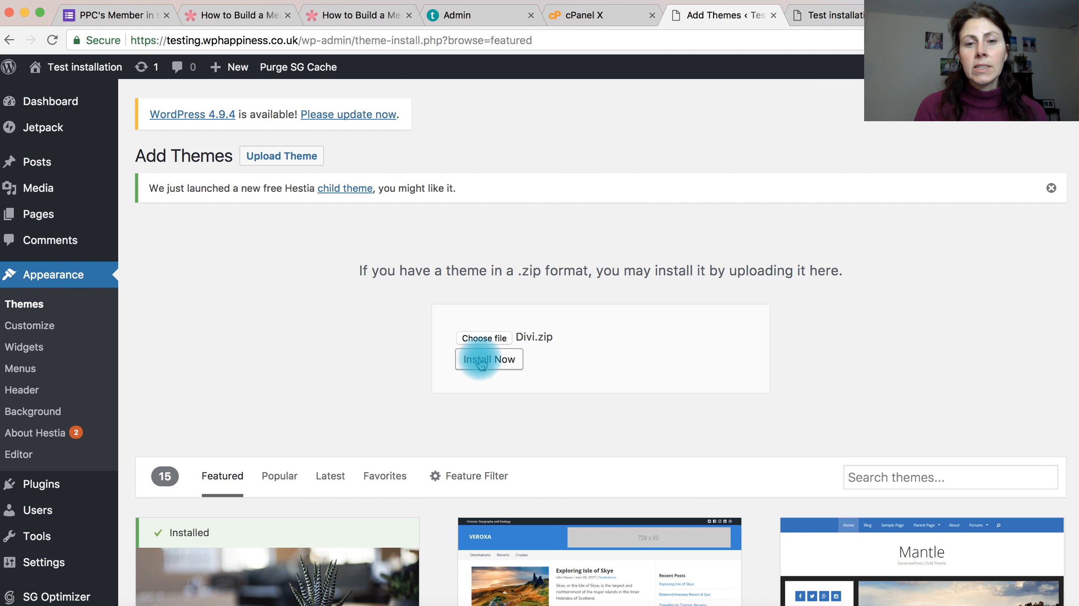
Step: Install the Divi theme from the chosen zip file and activate it on the site
click(486, 364)
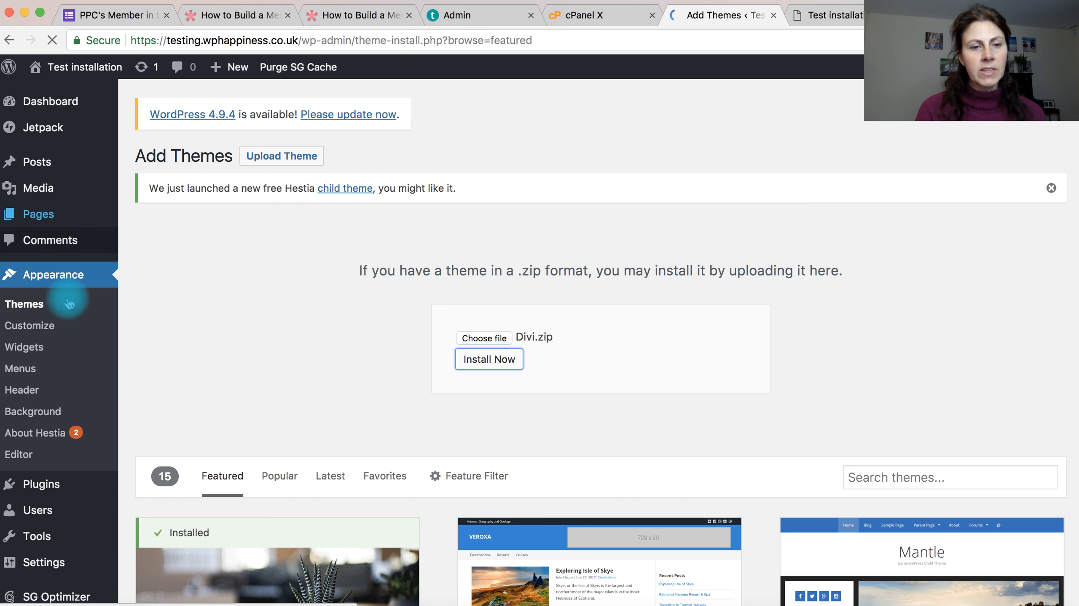
scroll(176, 377, down, 3)
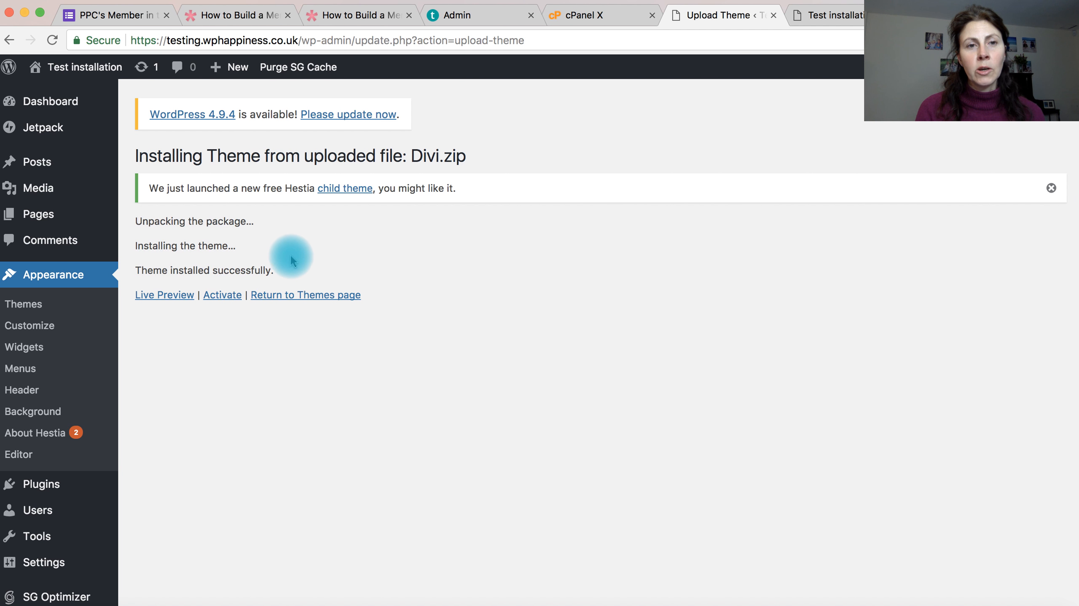
click(225, 298)
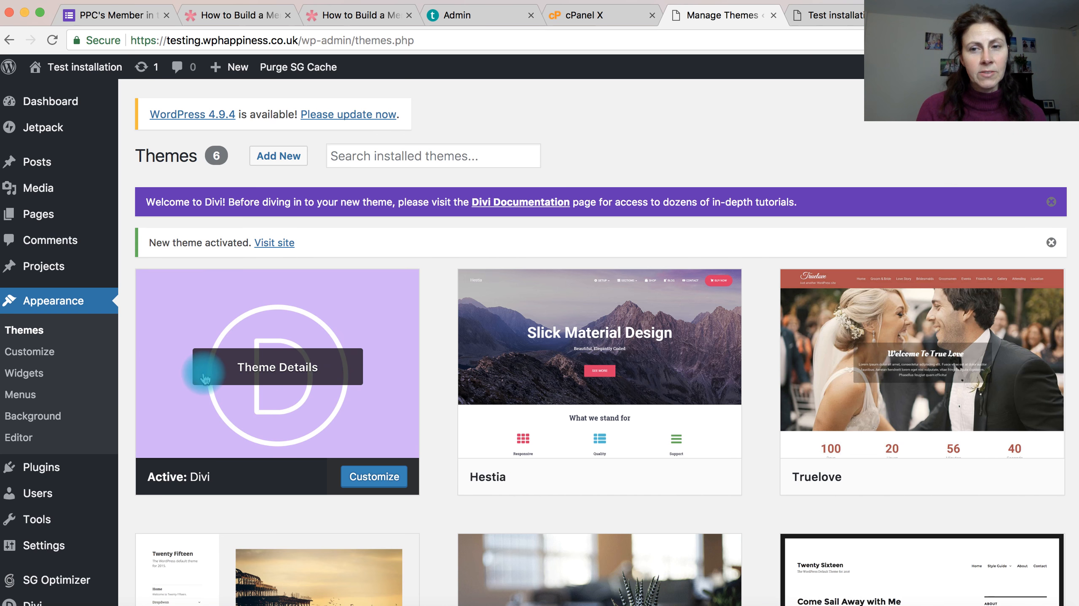
Step: Review the installed themes and open the page for adding new themes
scroll(42, 493, down, 4)
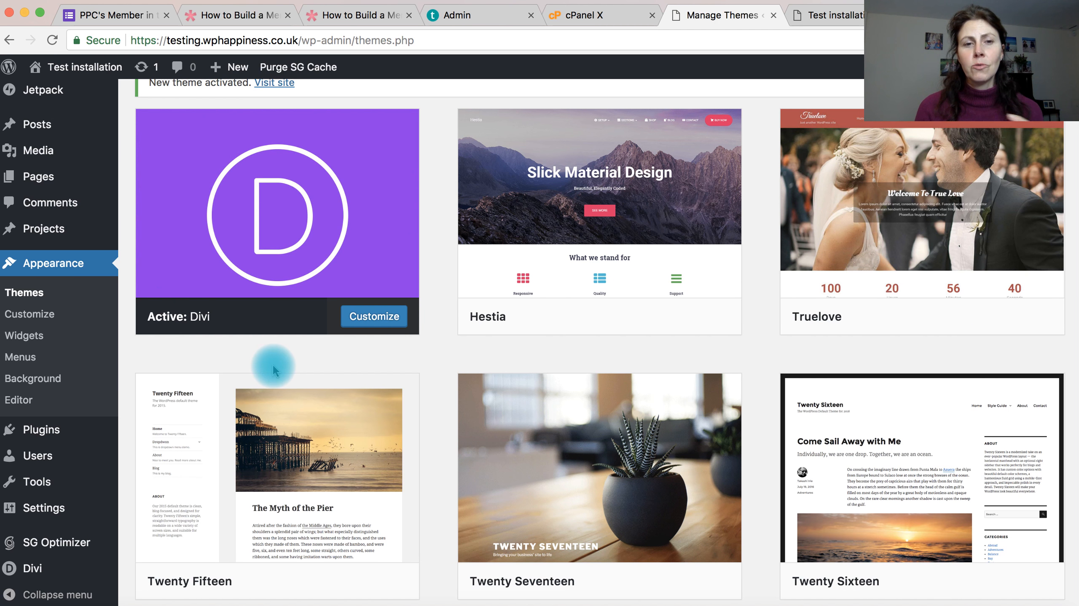
scroll(336, 221, up, 5)
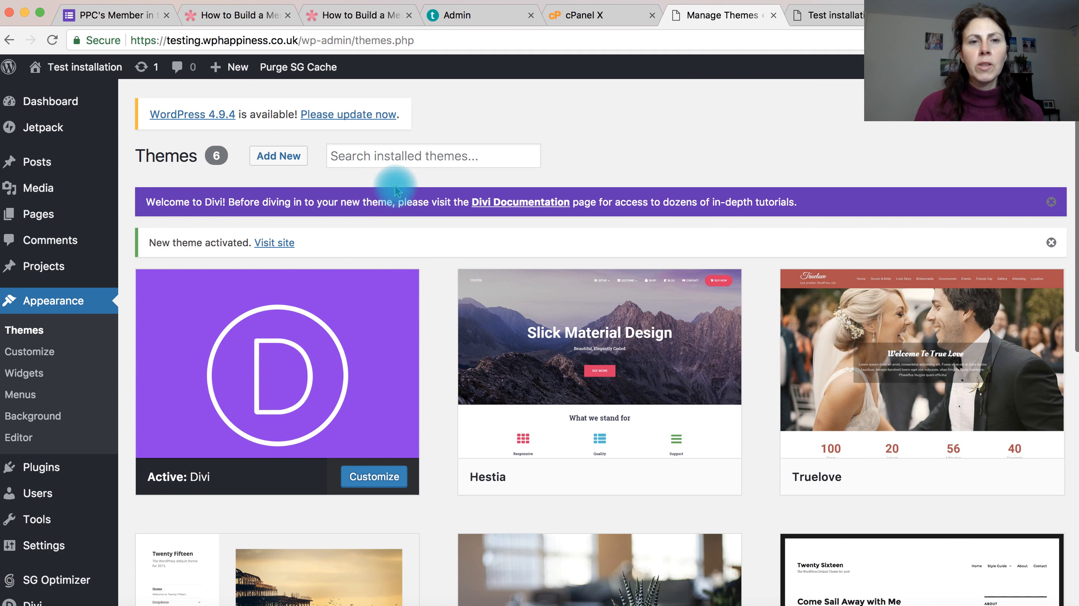
click(278, 157)
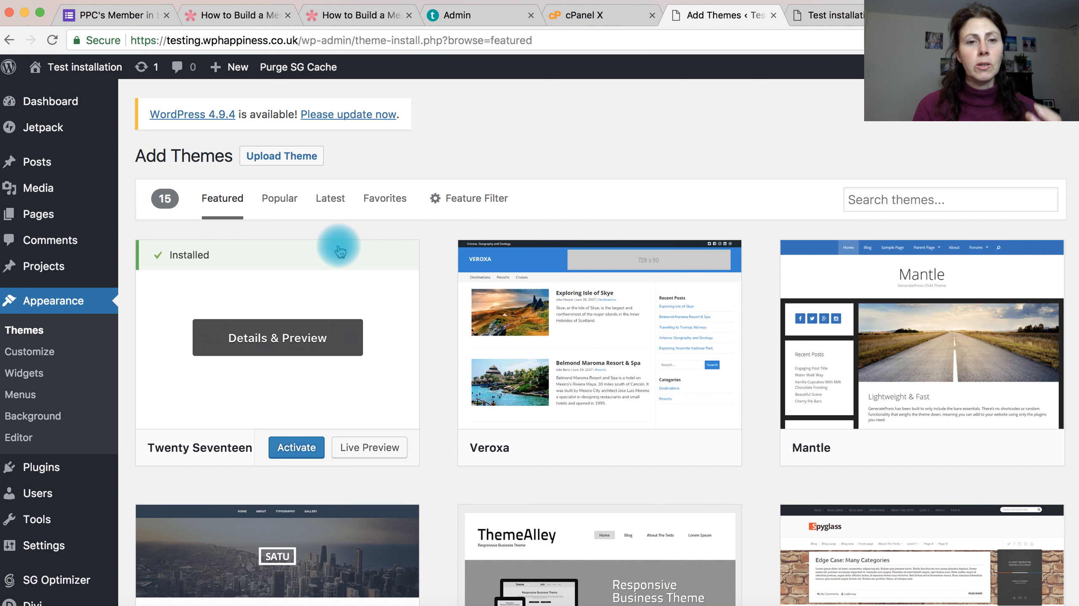
Step: Install the Divi child theme from an uploaded Divi-Child.zip file and activate it on the site
click(297, 164)
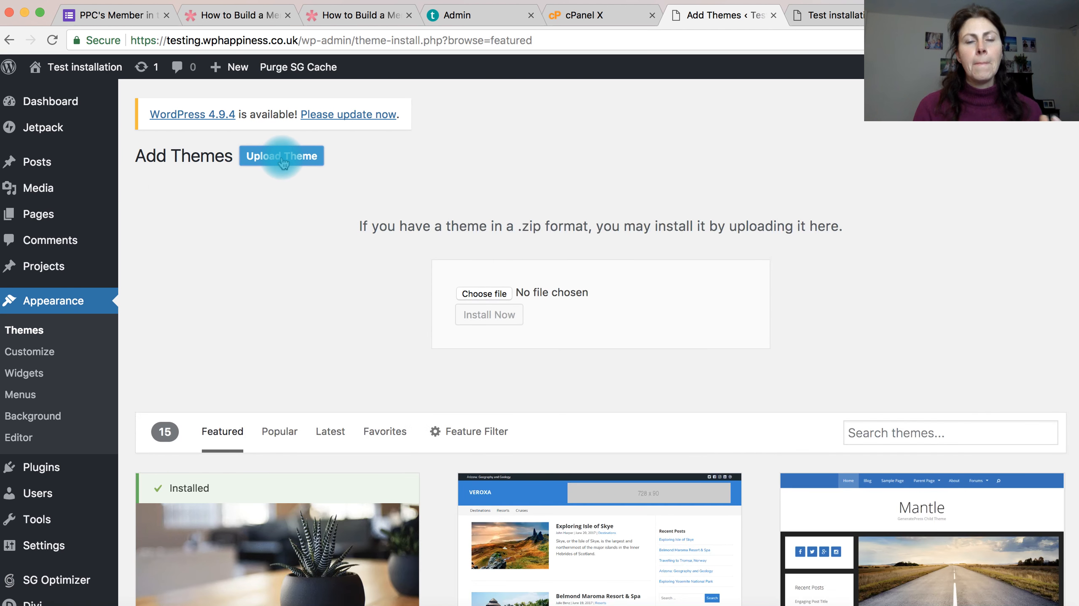
click(483, 294)
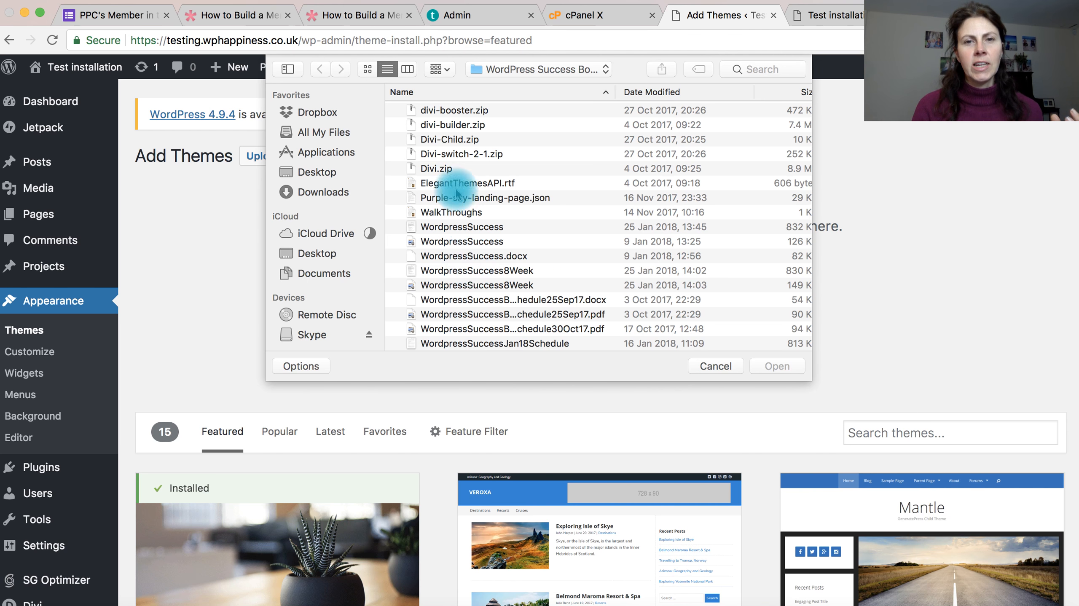
double_click(445, 140)
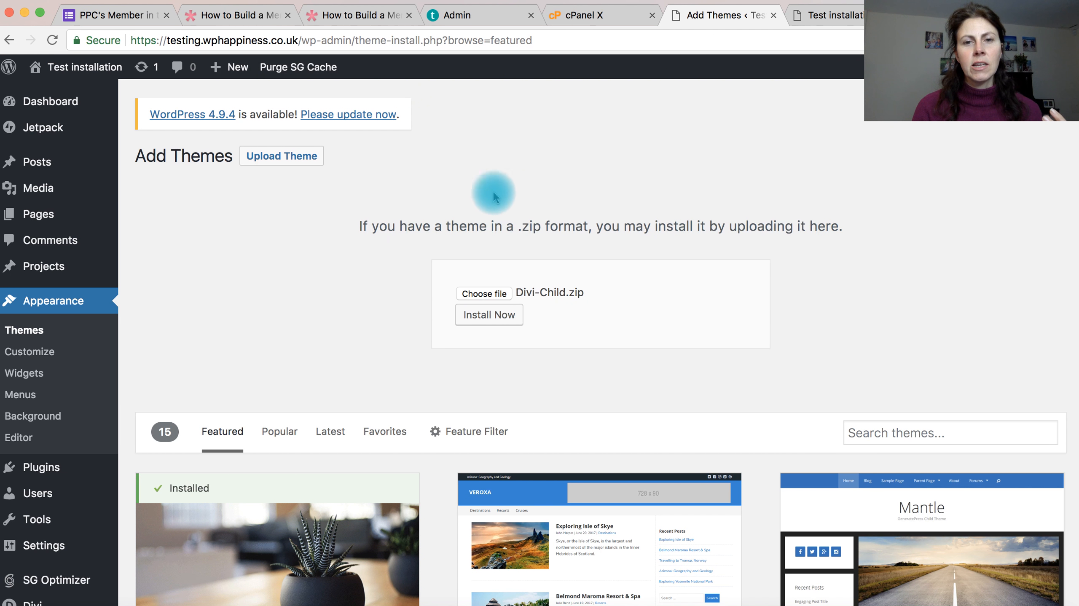
click(497, 317)
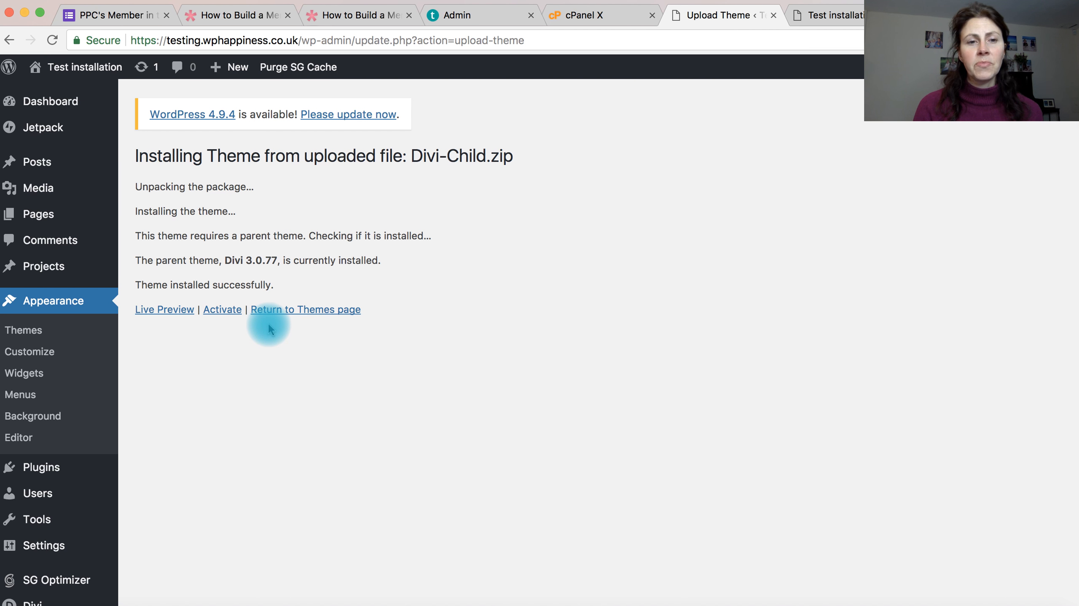
click(224, 316)
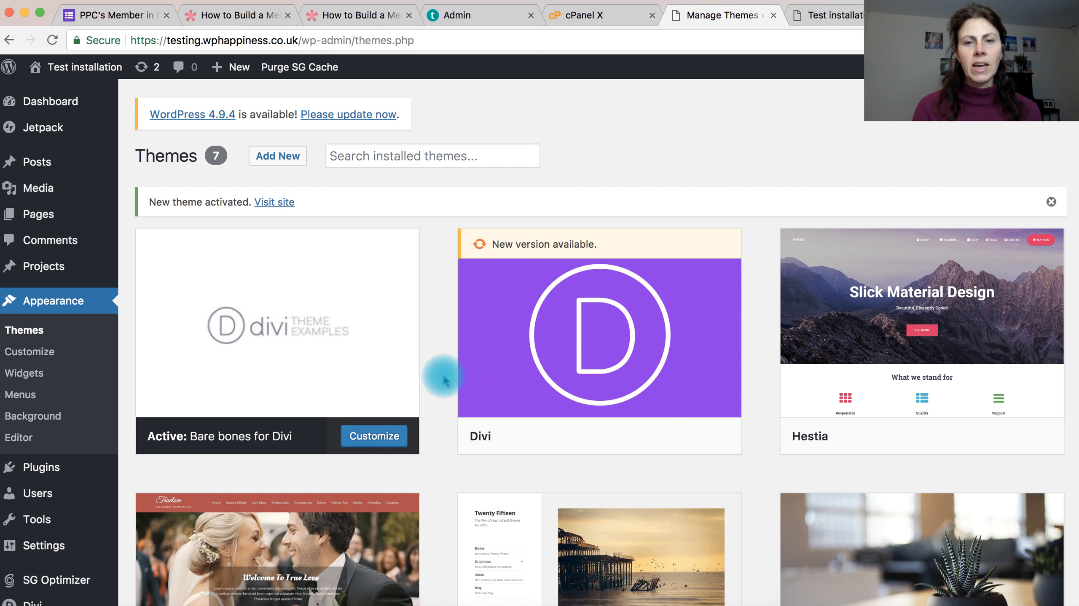
mouse_move(617, 331)
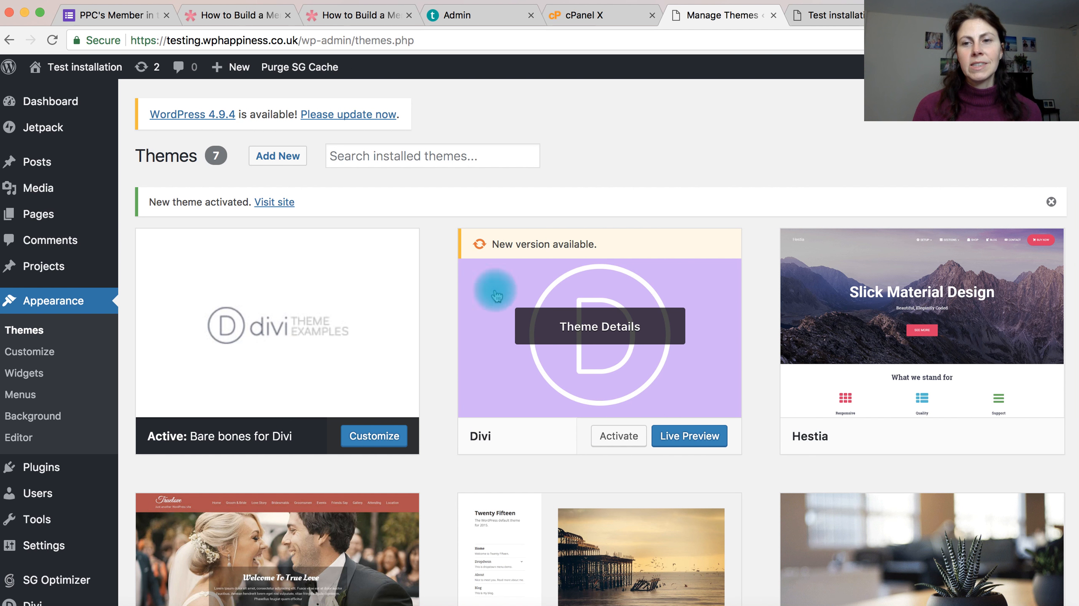
mouse_move(292, 336)
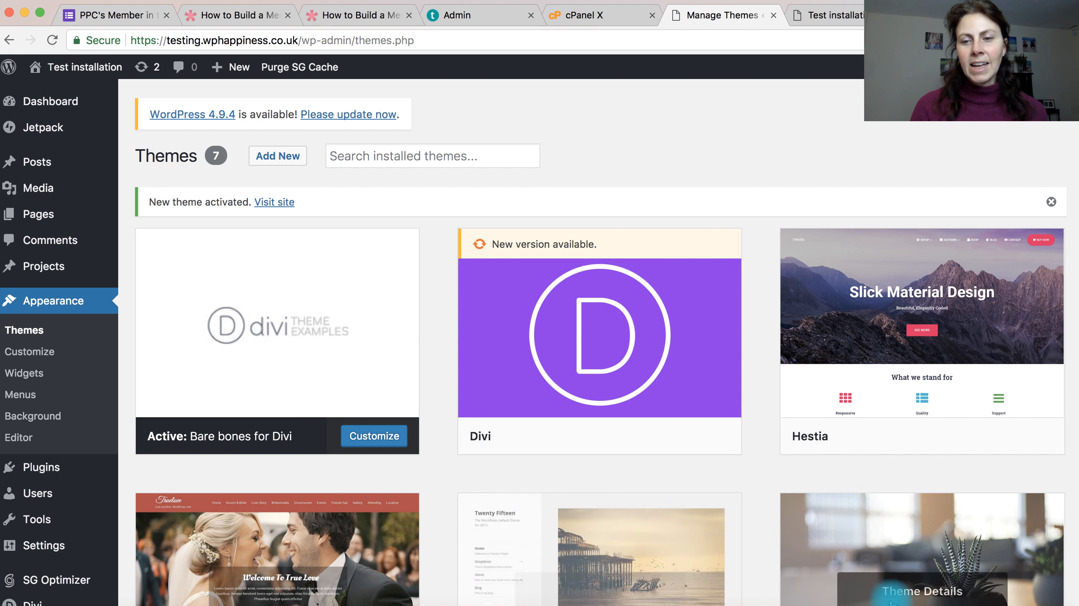
click(882, 605)
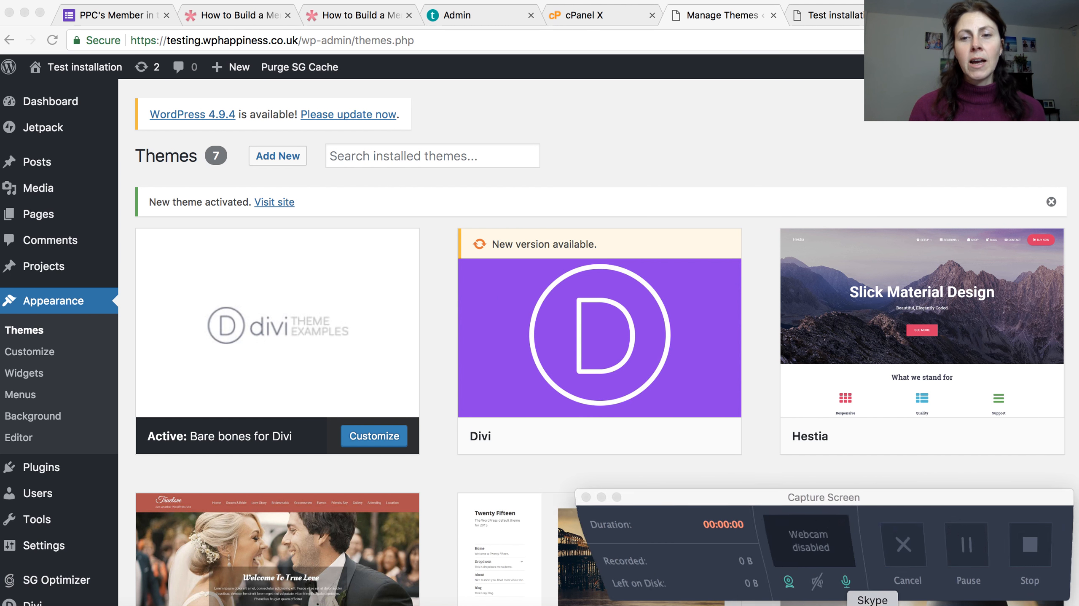